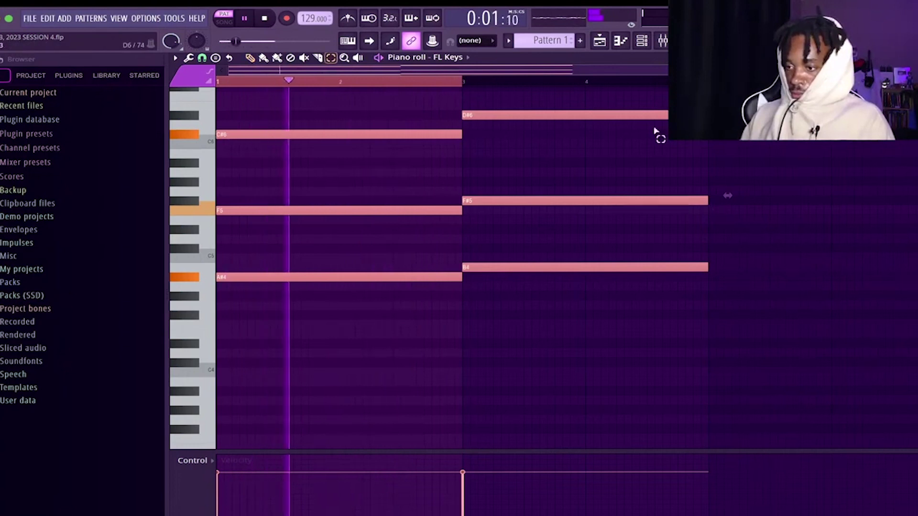
Deselect the chord notes in the FL Keys piano roll.
{"action": "key", "text": "ctrl+d"}
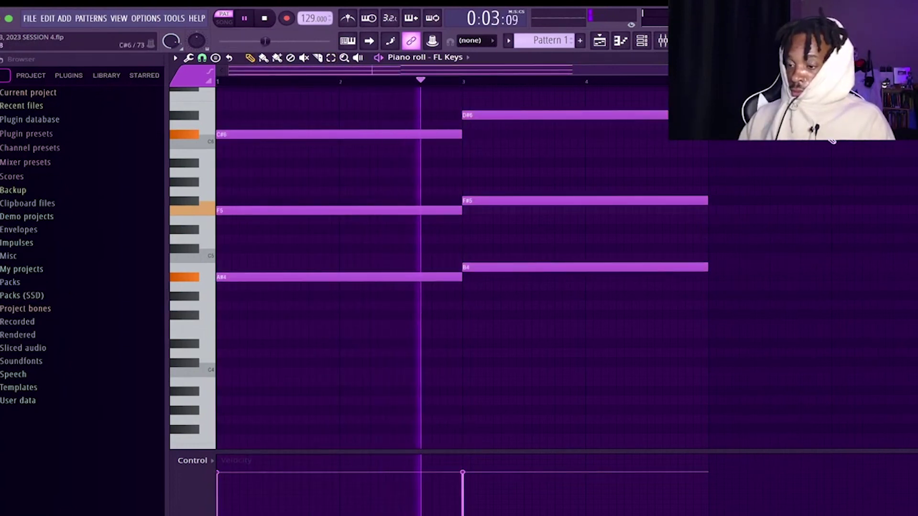
{"action": "scroll", "coordinate": [793, 180], "scroll_direction": "right", "scroll_amount": 5}
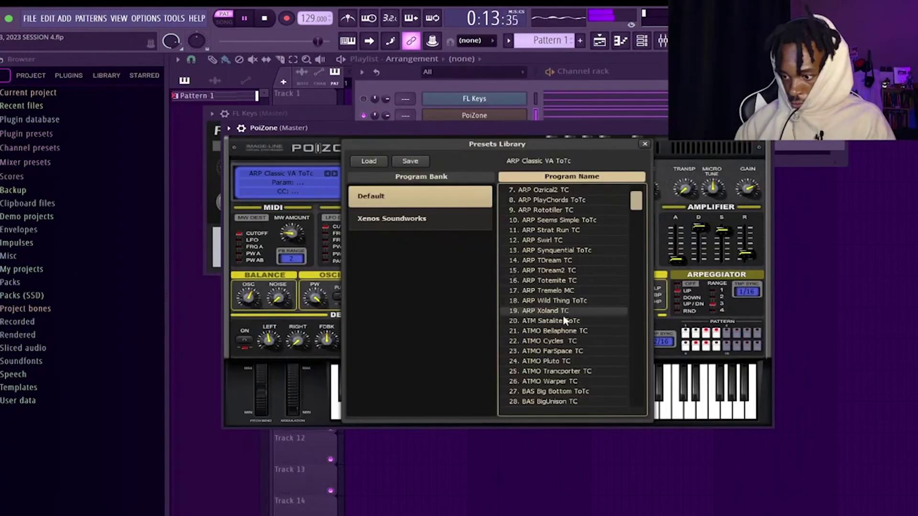
Audition the ATM Satalite ToTc and ATMO Bellaphone TC presets in the first PoiZone and load ATMO Cycles TC.
{"action": "left_click", "coordinate": [559, 322]}
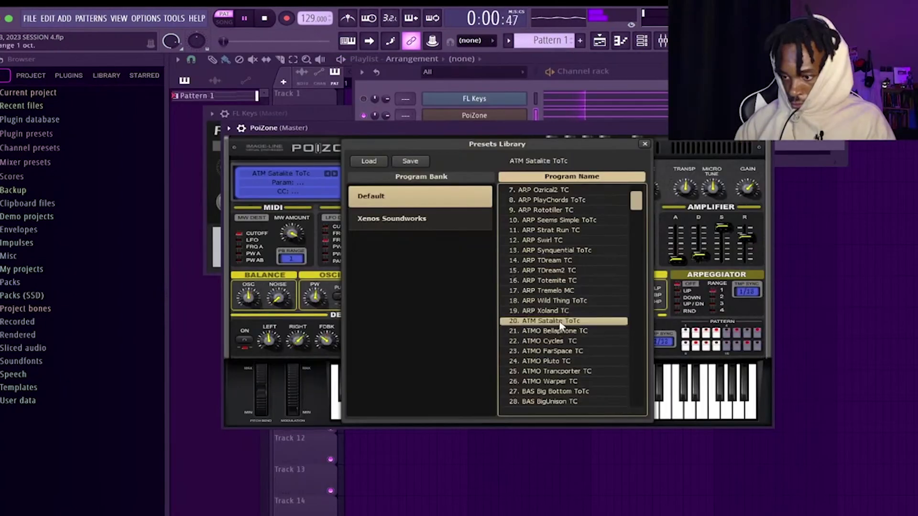
{"action": "left_click", "coordinate": [559, 332]}
{"action": "left_click", "coordinate": [555, 342]}
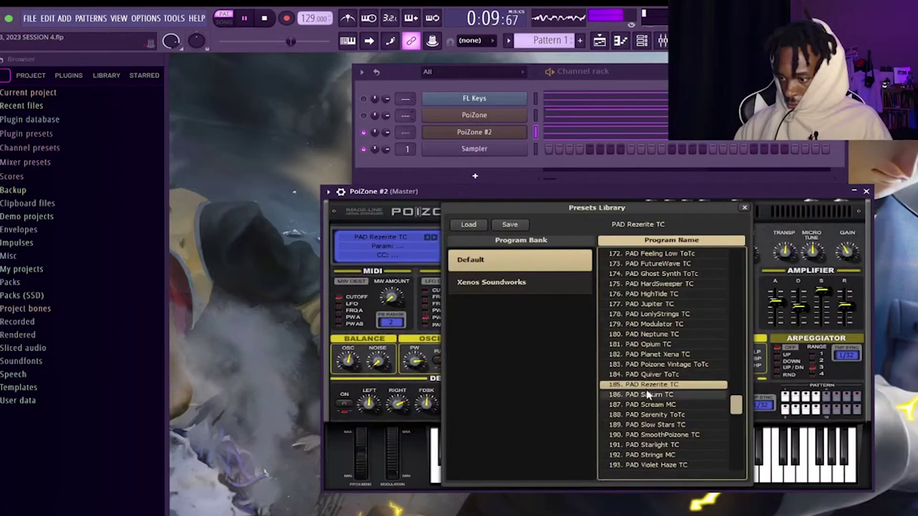
Audition PoiZone #2's pad presets from PAD Saturn TC onward and load PAD Serenity ToTc.
{"action": "left_click", "coordinate": [647, 395]}
{"action": "left_click", "coordinate": [653, 406]}
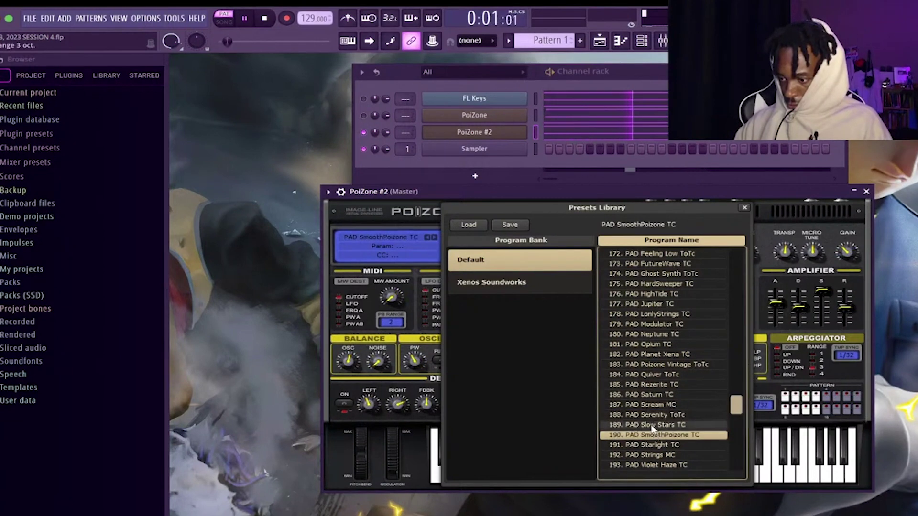
{"action": "left_click", "coordinate": [651, 415]}
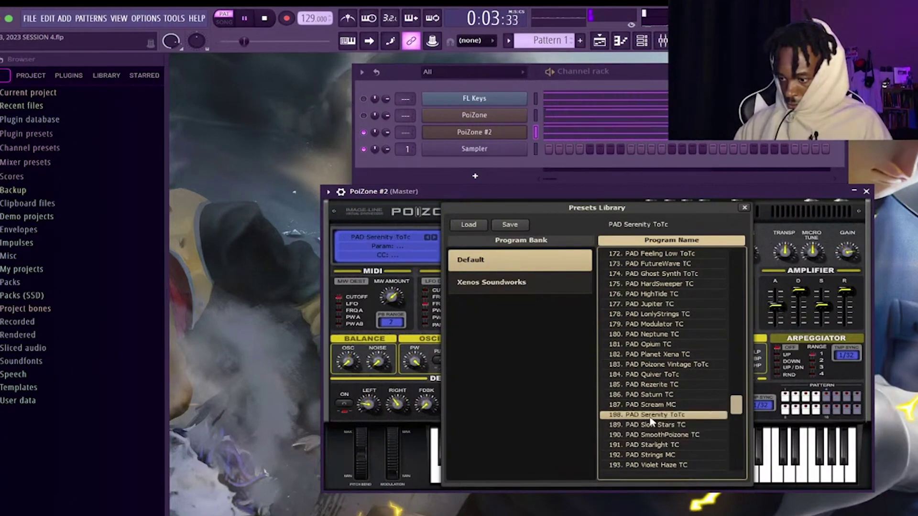
Retime all of PoiZone's chord notes in the piano roll so each chord starts one bar later as a short stab.
{"action": "key", "text": "F7"}
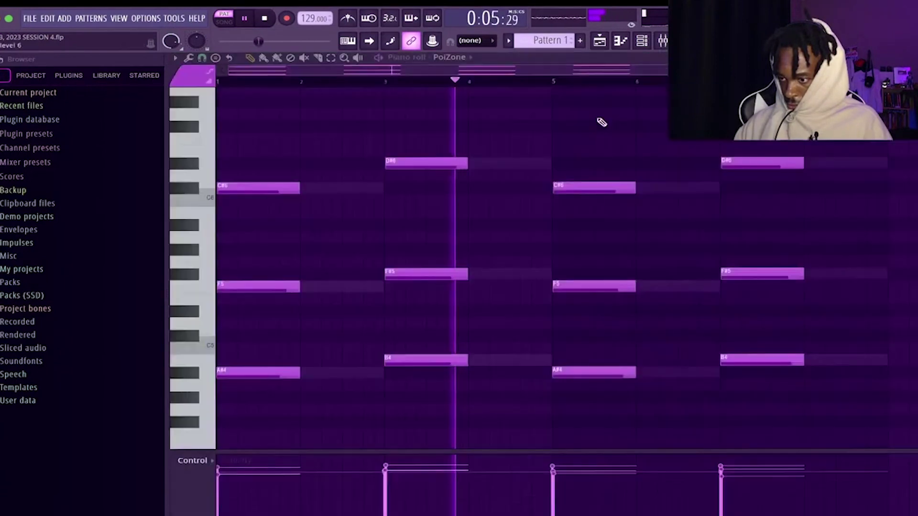
{"action": "key", "text": "space"}
{"action": "key", "text": "ctrl+a"}
{"action": "left_click_drag", "start_coordinate": [299, 187], "coordinate": [328, 189]}
{"action": "key", "text": "space"}
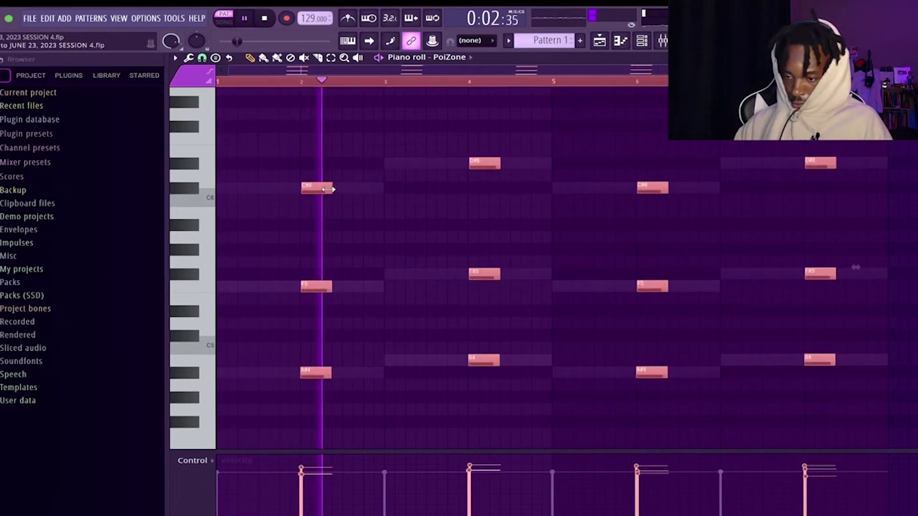
Add a B4 note at bar 3 of the GMS bass line and duplicate the A#4 and B4 pair from bar 5.
{"action": "left_click", "coordinate": [641, 40]}
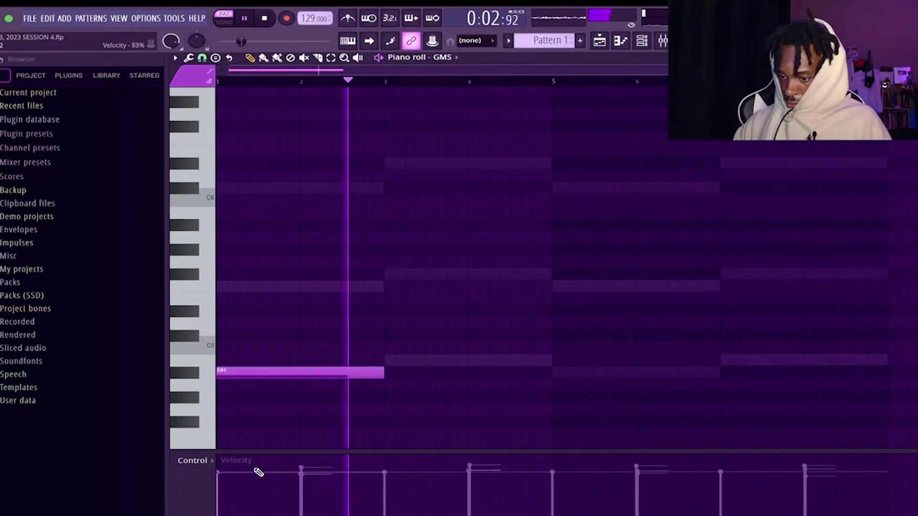
{"action": "left_click", "coordinate": [383, 359]}
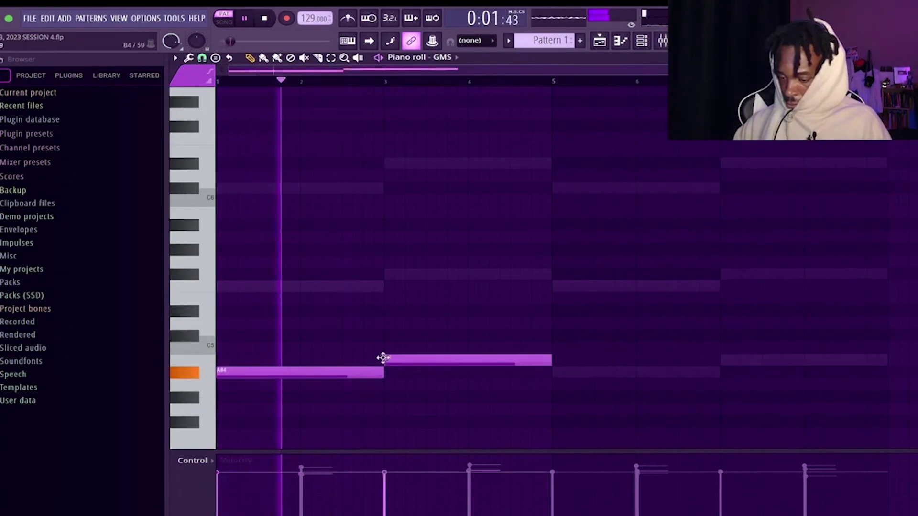
{"action": "key", "text": "ctrl+b"}
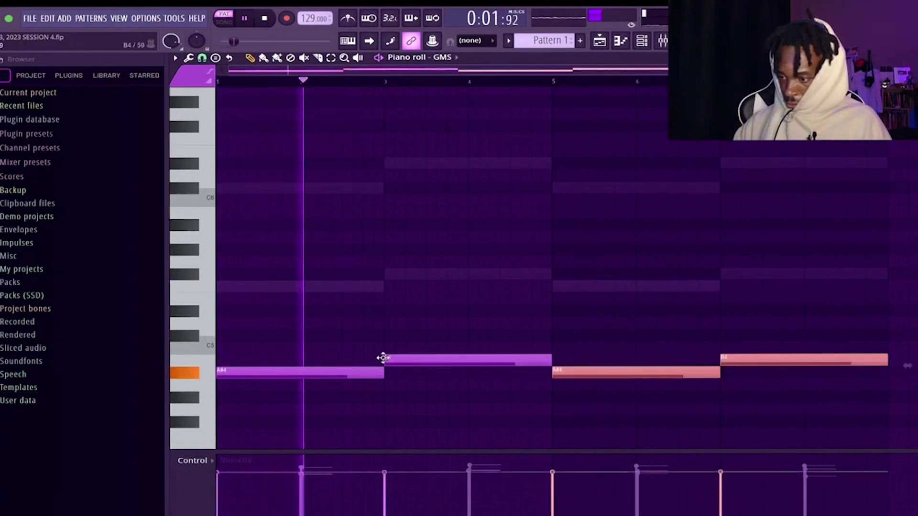
View the GMS synthesizer's program and effects settings and close its window.
{"action": "left_click", "coordinate": [652, 43]}
{"action": "left_click", "coordinate": [471, 148]}
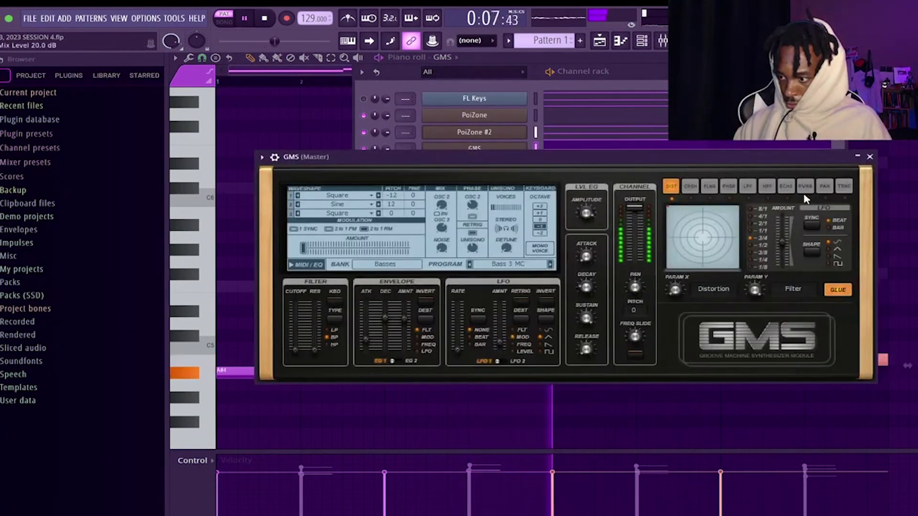
{"action": "left_click", "coordinate": [475, 147]}
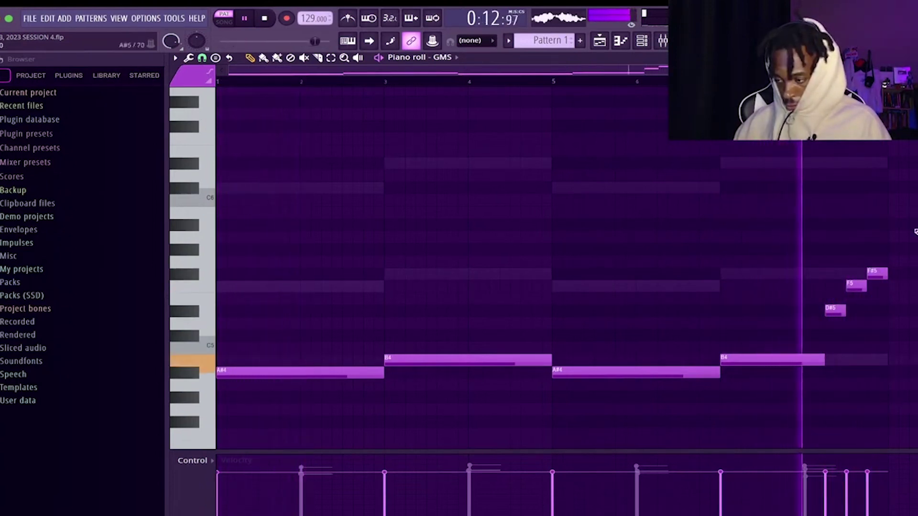
Rearrange the last two notes of the GMS bass line to F#5 followed by F5 and play it back.
{"action": "key", "text": "space"}
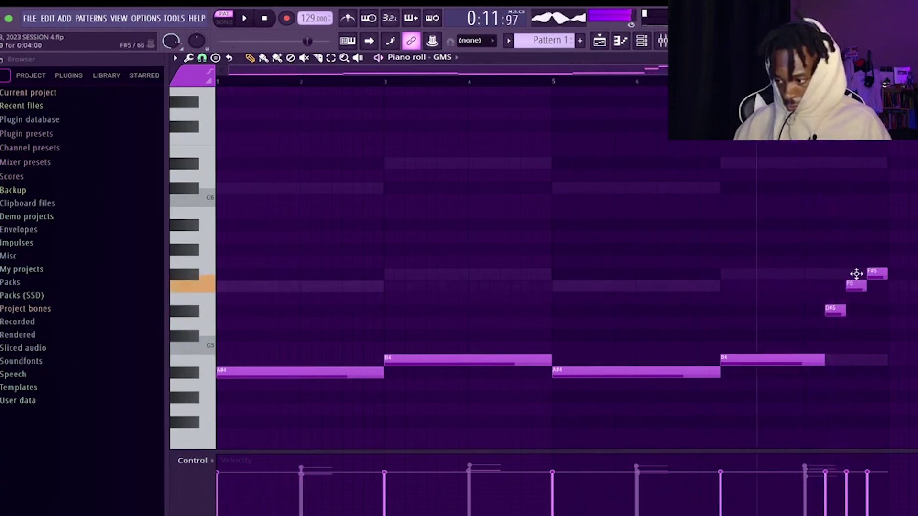
{"action": "left_click_drag", "start_coordinate": [856, 273], "coordinate": [857, 266]}
{"action": "key", "text": "space"}
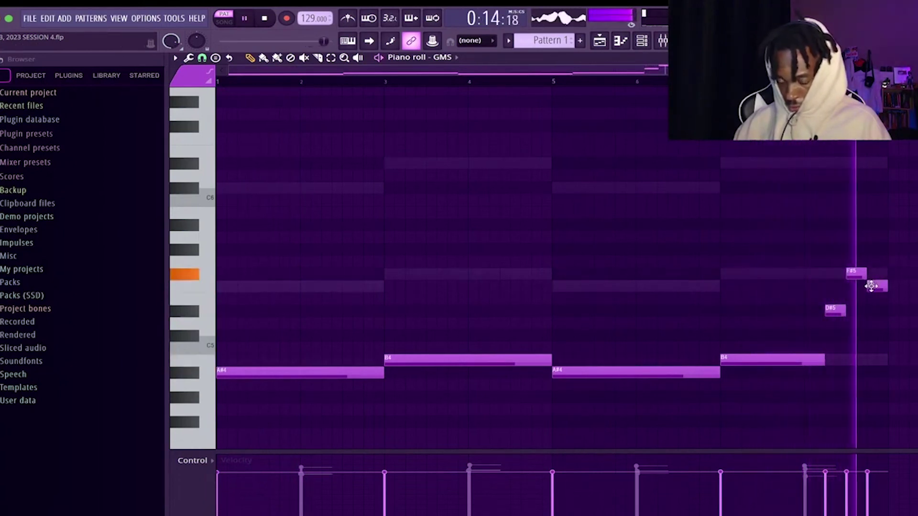
{"action": "key", "text": "Escape"}
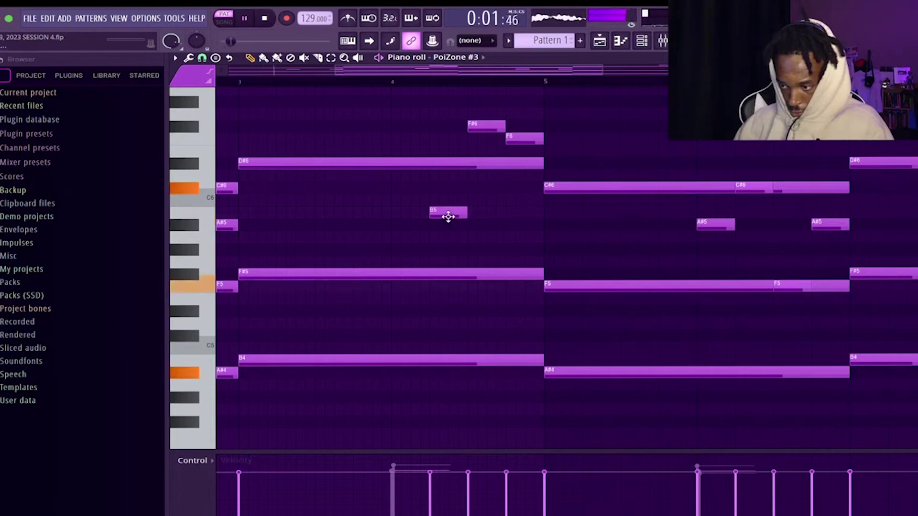
Add a B5 note in bar 8 of PoiZone #3's melody, matching the one in bar 4.
{"action": "scroll", "coordinate": [447, 217], "scroll_direction": "down", "scroll_amount": 2}
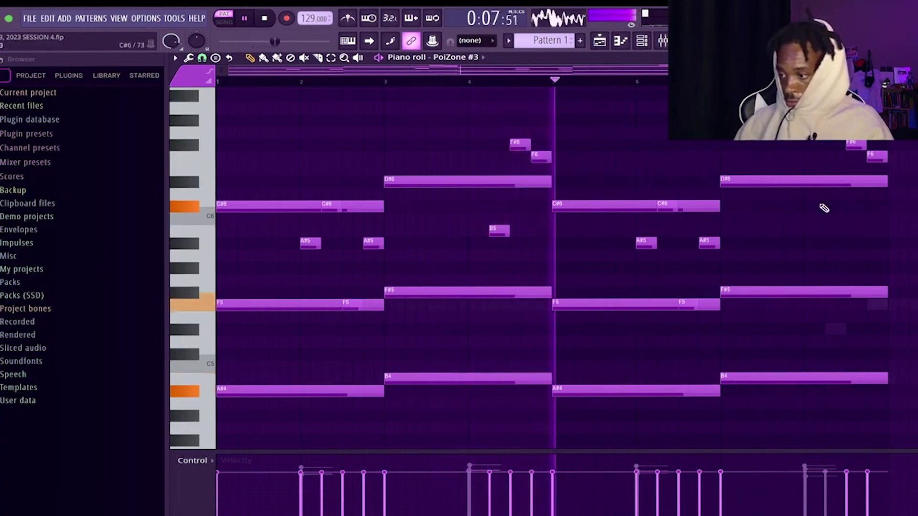
{"action": "left_click", "coordinate": [827, 232]}
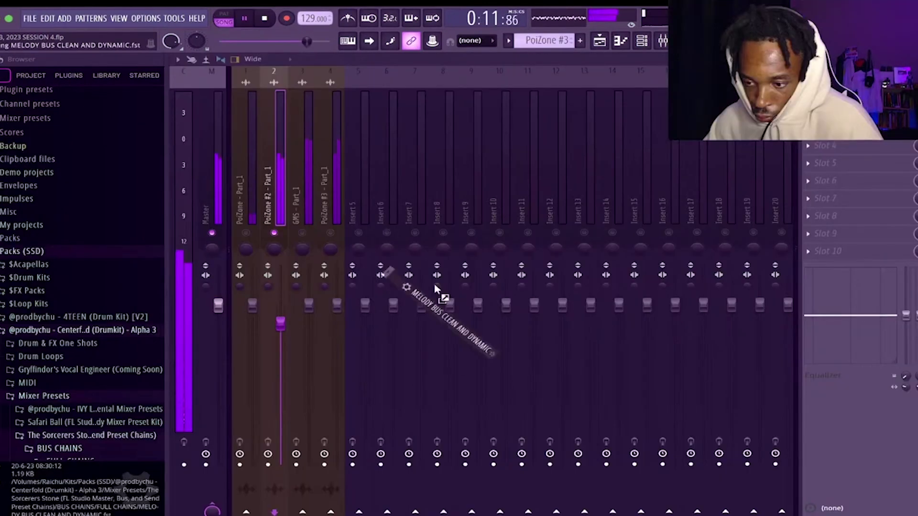
Load the MELODY BUS CLEAN AND DYNAMIC preset onto mixer insert 7 and route inserts 1 to 5 to it.
{"action": "left_click_drag", "start_coordinate": [389, 262], "coordinate": [411, 205]}
{"action": "left_click", "coordinate": [286, 228]}
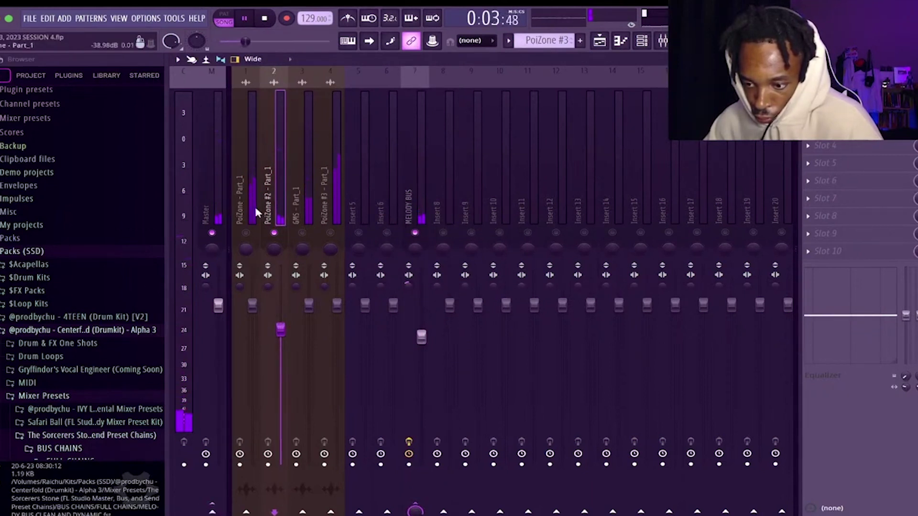
{"action": "left_click_drag", "start_coordinate": [257, 212], "coordinate": [353, 205]}
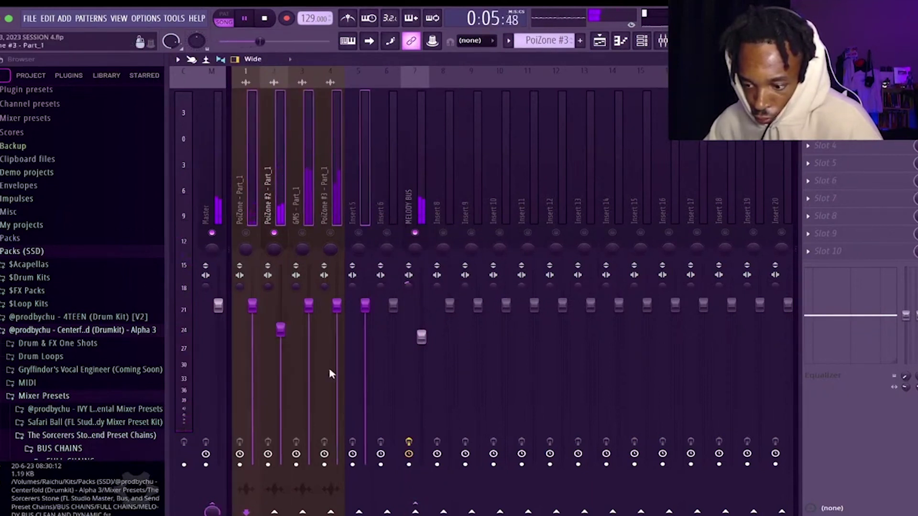
{"action": "right_click", "coordinate": [415, 511]}
{"action": "left_click", "coordinate": [456, 497]}
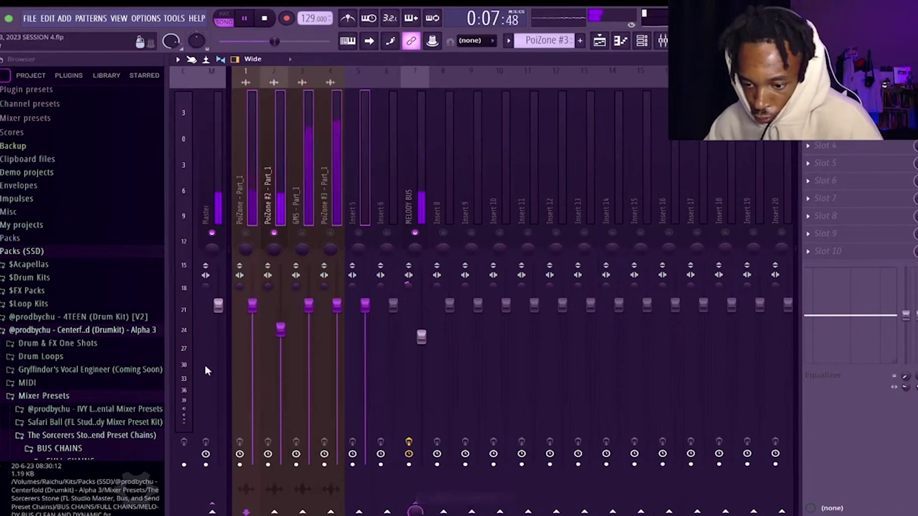
Boost band 4 at about 622 Hz and cut band 5 in SYNTH 1's Fruity parametric EQ 2, and close the equalizer.
{"action": "scroll", "coordinate": [72, 421], "scroll_direction": "down", "scroll_amount": 3}
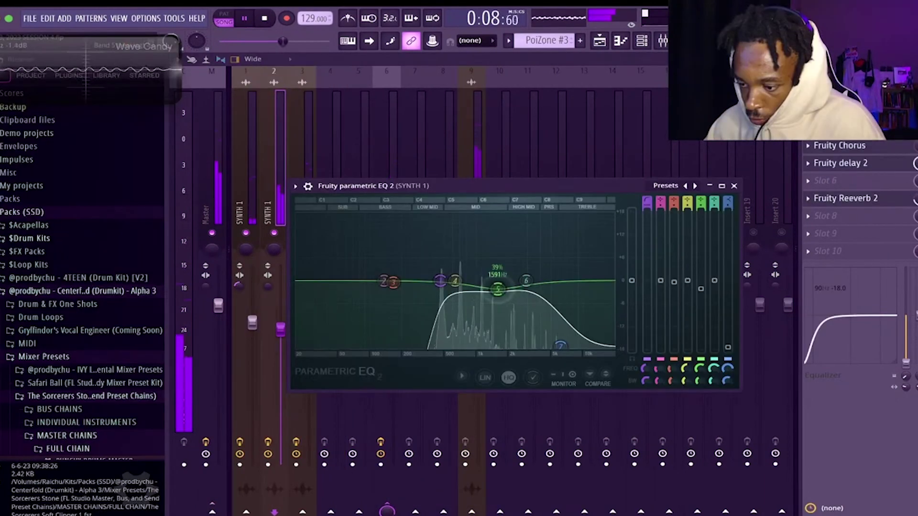
{"action": "left_click_drag", "start_coordinate": [455, 278], "coordinate": [453, 265]}
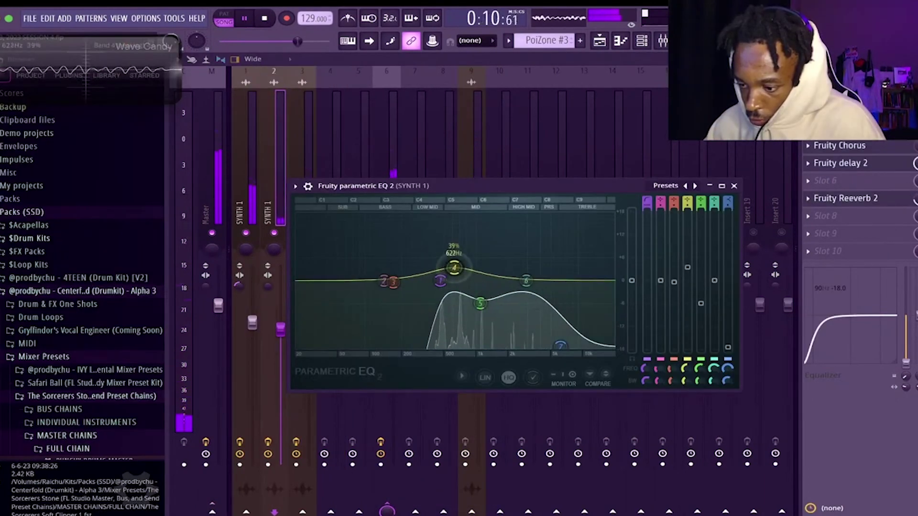
{"action": "mouse_move", "coordinate": [479, 303]}
{"action": "left_mouse_down"}
{"action": "mouse_move", "coordinate": [475, 289]}
{"action": "mouse_move", "coordinate": [493, 312]}
{"action": "left_mouse_up"}
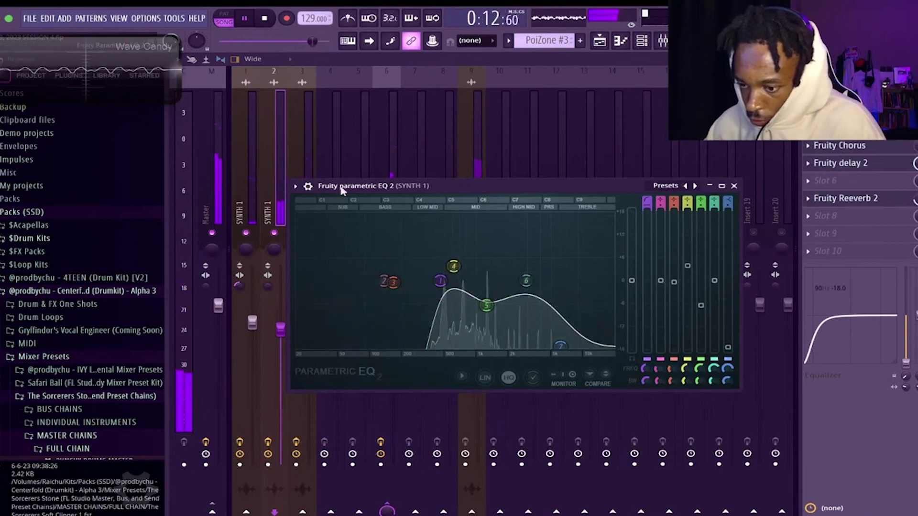
{"action": "left_click", "coordinate": [279, 166]}
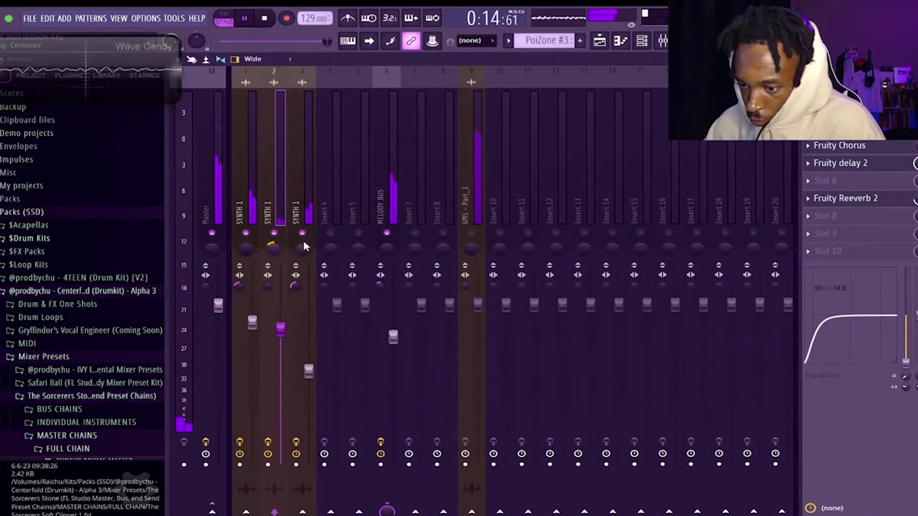
Pan mixer insert 3 to the right, opposite insert 2.
{"action": "left_click_drag", "start_coordinate": [304, 242], "coordinate": [304, 229]}
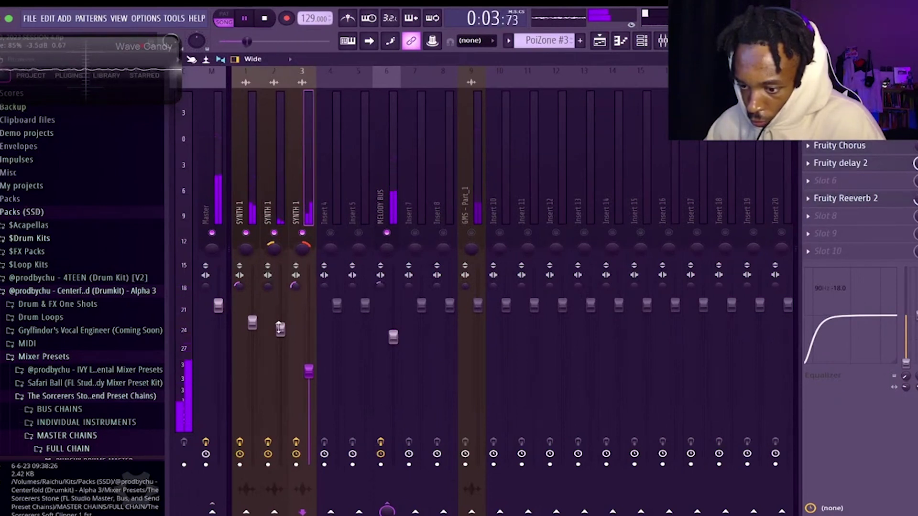
{"action": "left_click", "coordinate": [271, 246]}
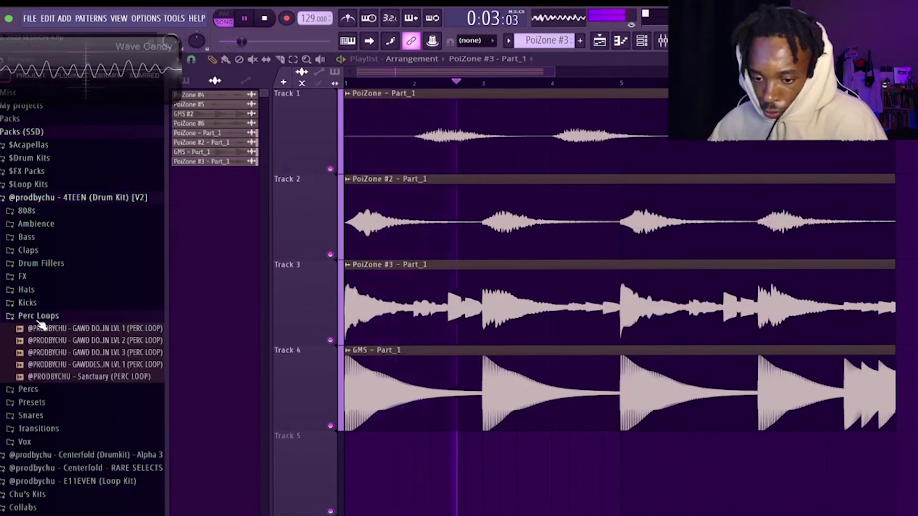
Place the GAWD DOMAIN LVL 1 perc loop at the start of Track 5 and time-stretch it to two bars.
{"action": "left_click_drag", "start_coordinate": [48, 328], "coordinate": [420, 442]}
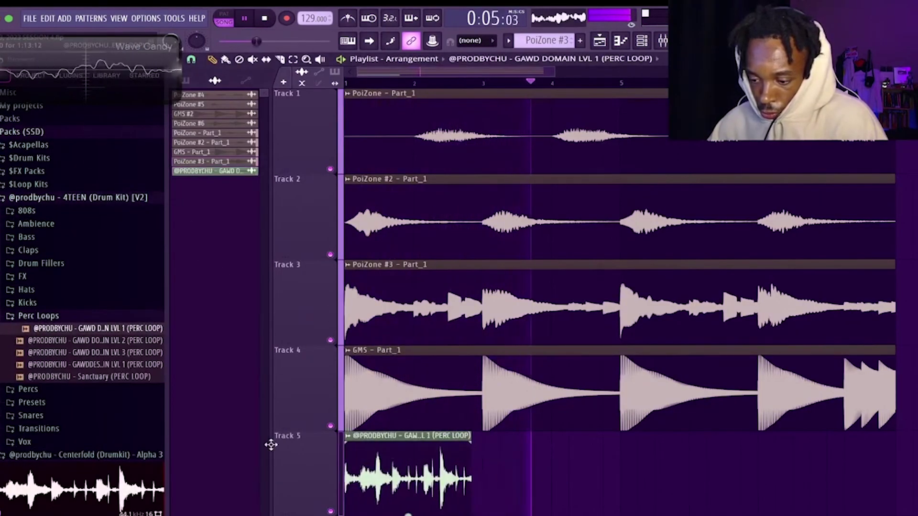
{"action": "double_click", "coordinate": [409, 452]}
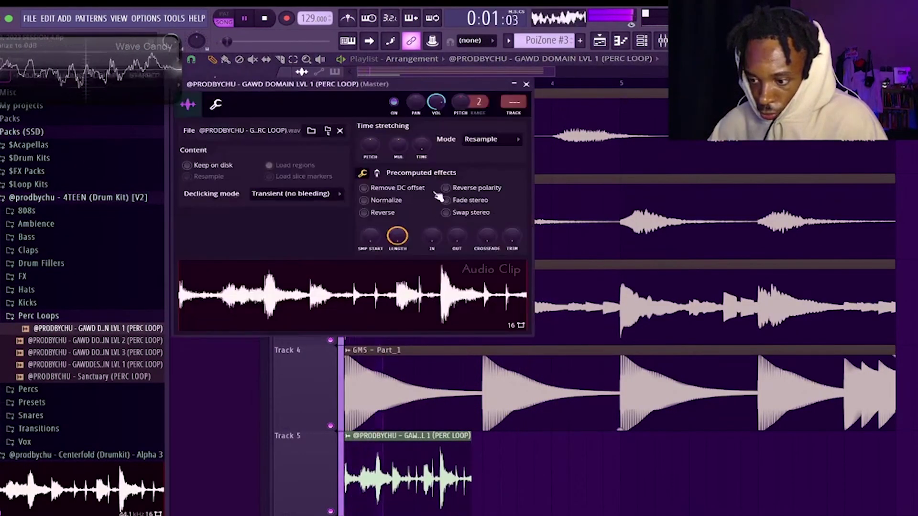
{"action": "right_click", "coordinate": [423, 159]}
{"action": "left_click", "coordinate": [454, 231]}
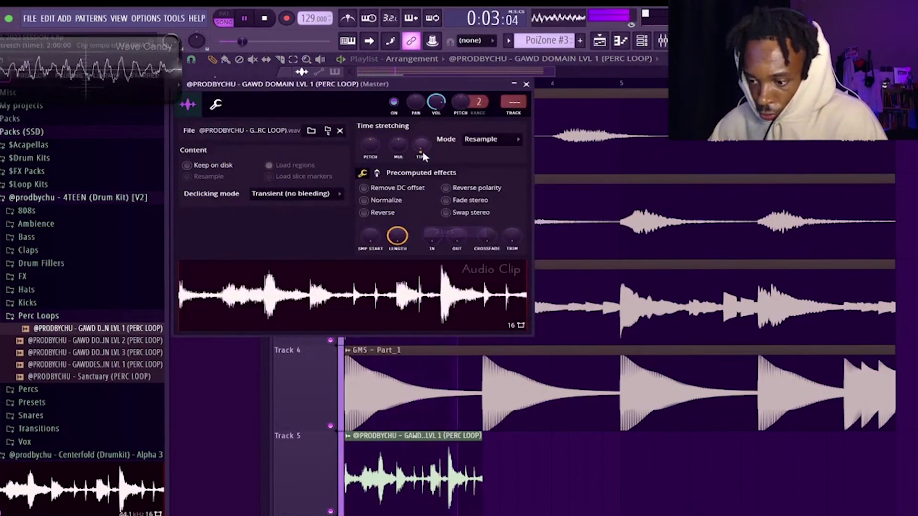
{"action": "key", "text": "Escape"}
Duplicate the two-bar perc loop end to end along Track 5 to cover the melody's length.
{"action": "left_click", "coordinate": [449, 478]}
{"action": "key", "text": "ctrl+b"}
{"action": "key", "text": "ctrl+b"}
{"action": "key", "text": "ctrl+b"}
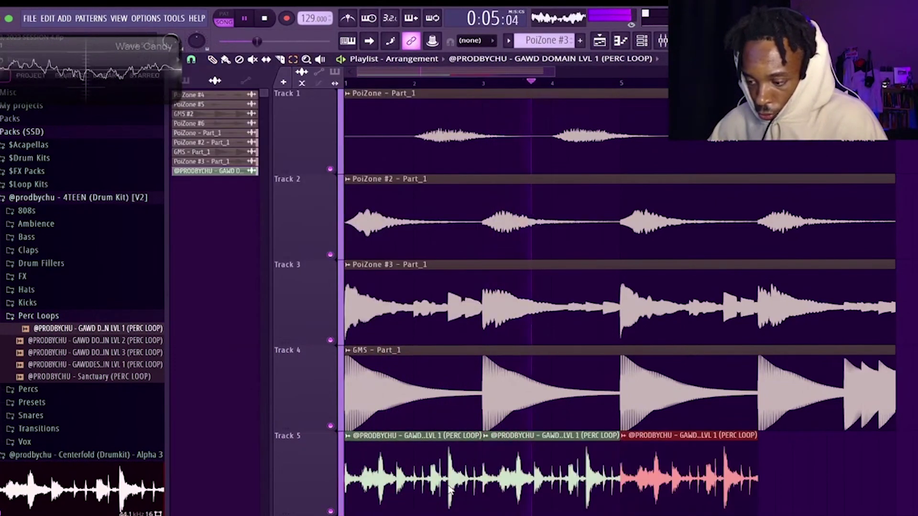
{"action": "key", "text": "ctrl+a"}
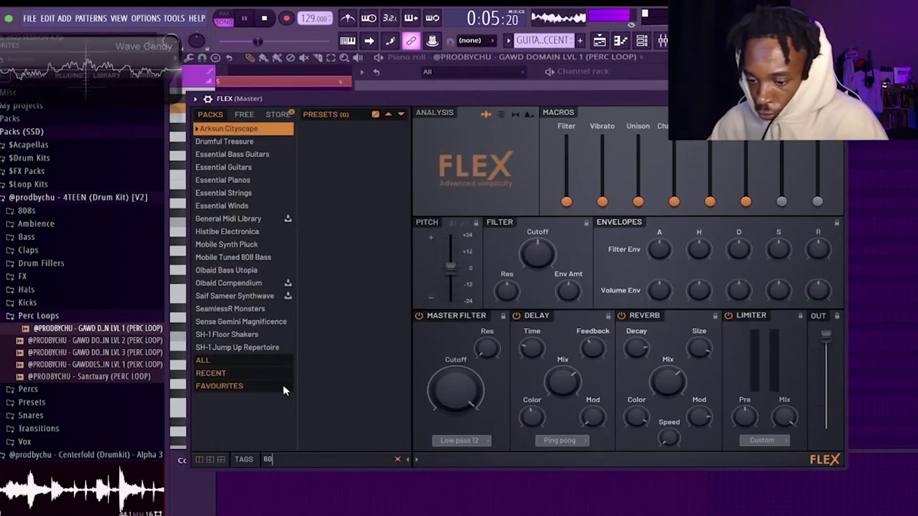
Load the Electric 60s Guitar preset from all FLEX packs and return to the channel rack.
{"action": "left_click", "coordinate": [267, 359]}
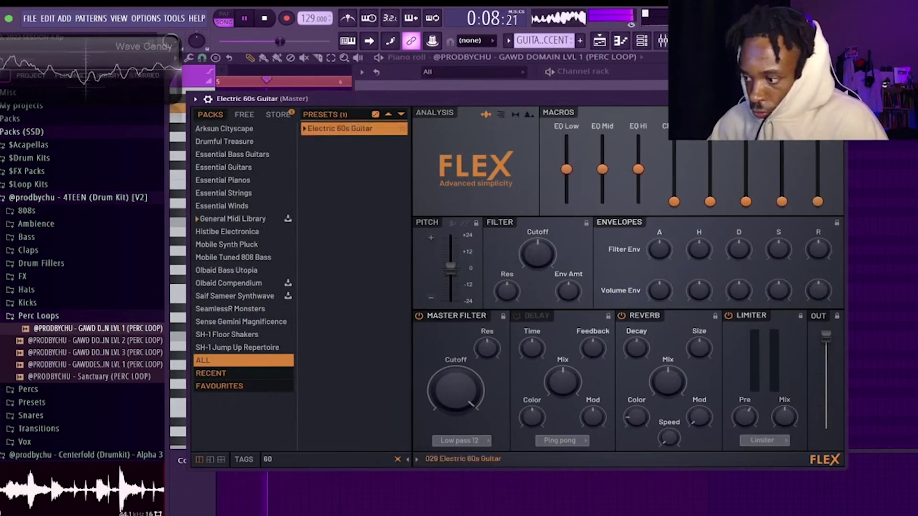
{"action": "key", "text": "Escape"}
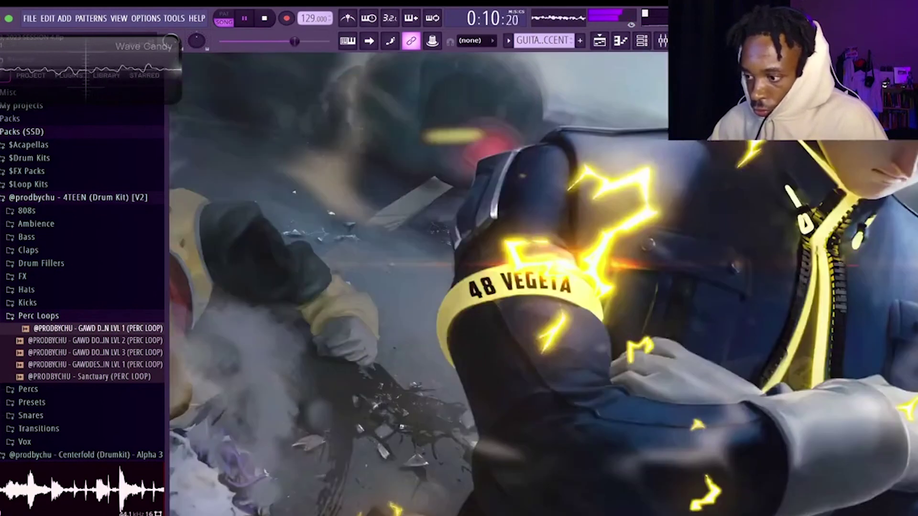
{"action": "left_click", "coordinate": [646, 44]}
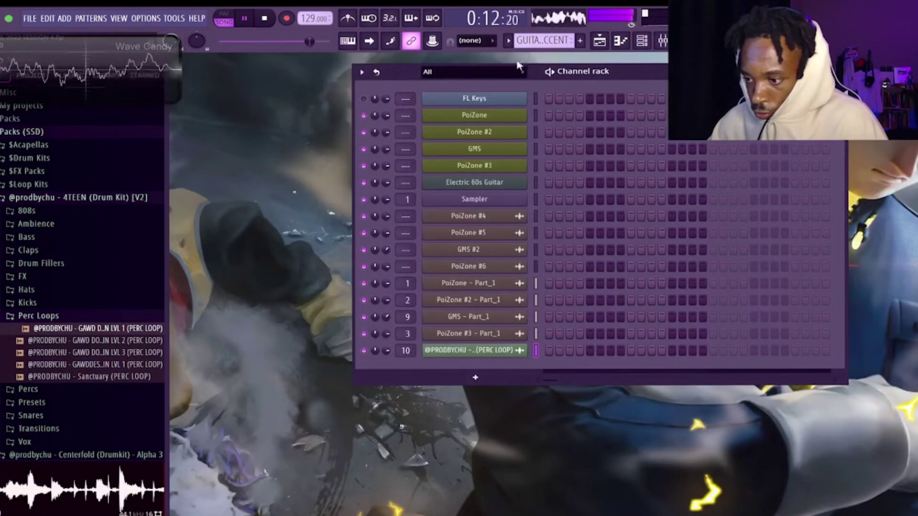
Place a note at the start of the Electric 60s Guitar piano roll and lower it an octave to A#3.
{"action": "left_click", "coordinate": [619, 42]}
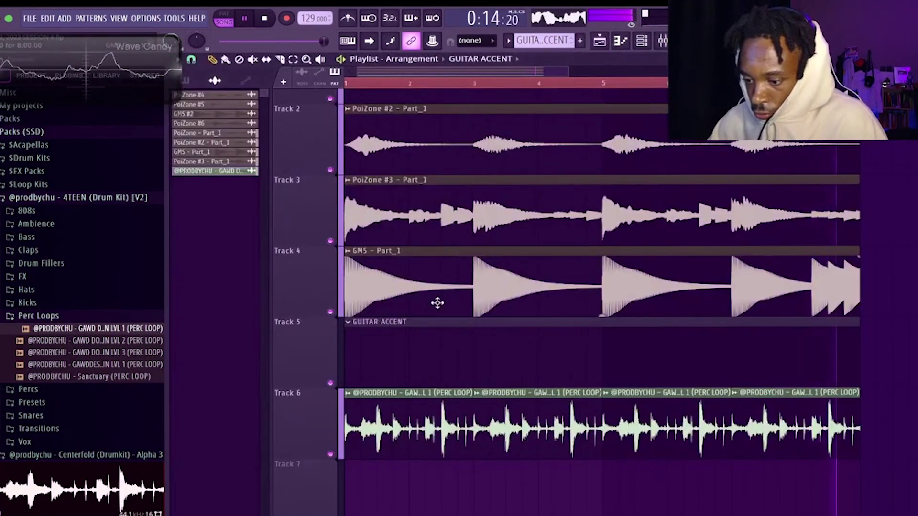
{"action": "key", "text": "F7"}
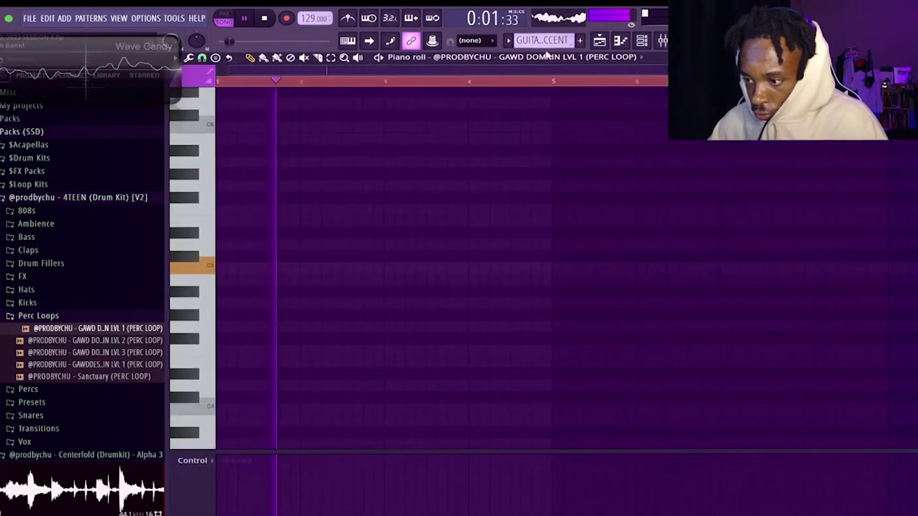
{"action": "left_click", "coordinate": [471, 57]}
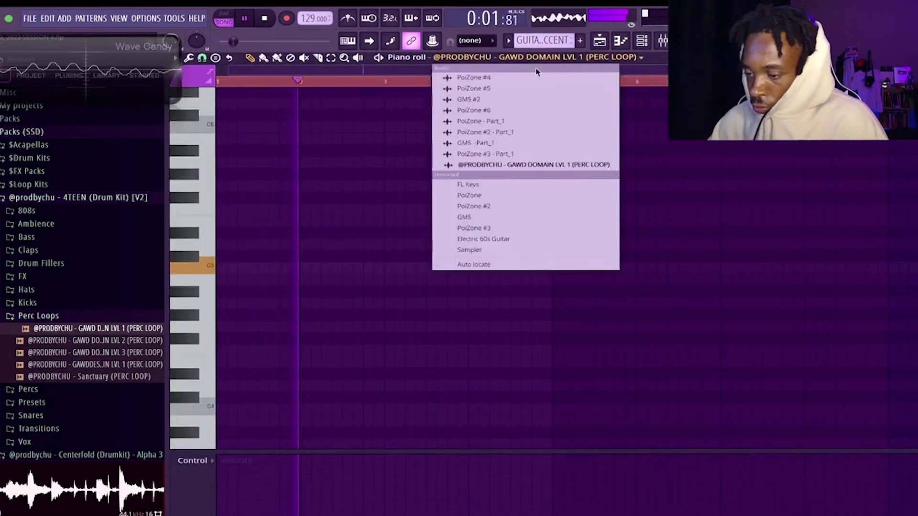
{"action": "left_click", "coordinate": [480, 239]}
{"action": "key", "text": "space"}
{"action": "left_click_drag", "start_coordinate": [222, 269], "coordinate": [205, 269]}
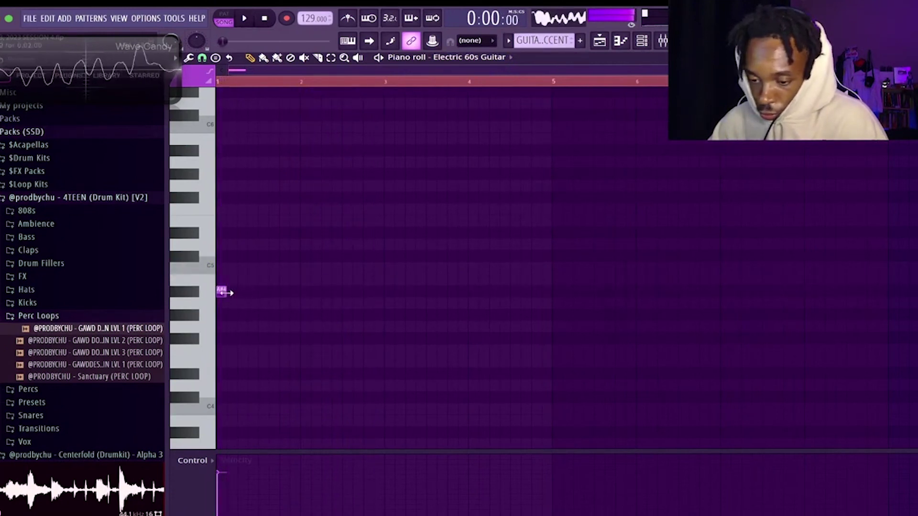
{"action": "key", "text": "space"}
{"action": "key", "text": "ctrl+Down"}
{"action": "key", "text": "space"}
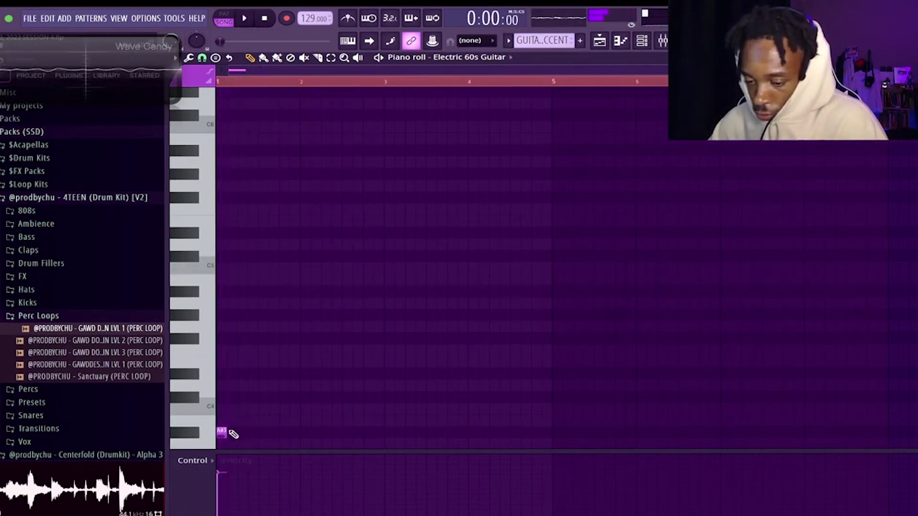
Stretch the A#3 note to two bars, add a two-bar B3 after it, and duplicate the pair across bars 5 to 8.
{"action": "left_click_drag", "start_coordinate": [229, 431], "coordinate": [388, 424]}
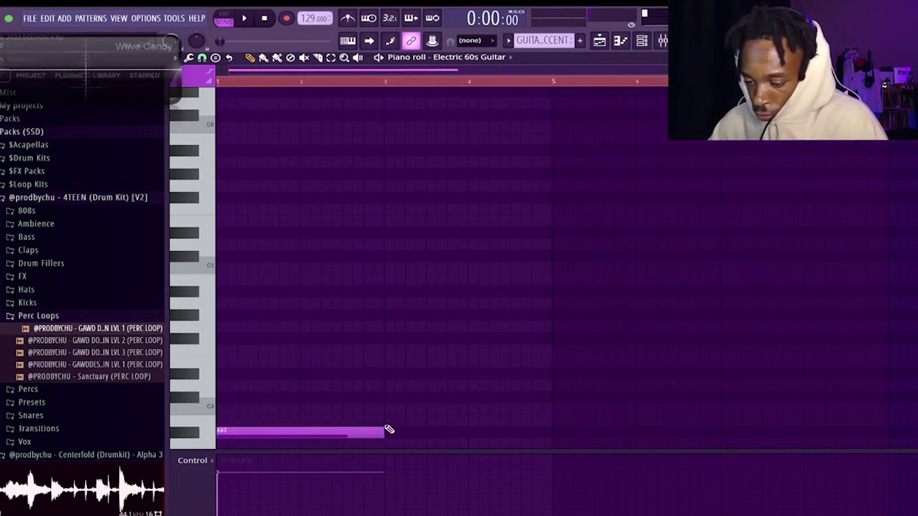
{"action": "left_click", "coordinate": [386, 420]}
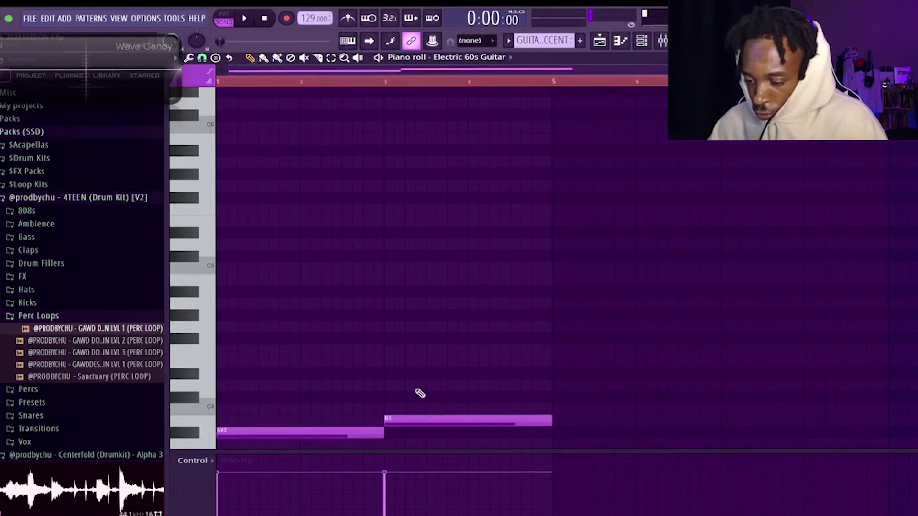
{"action": "key", "text": "ctrl+b"}
{"action": "key", "text": "space"}
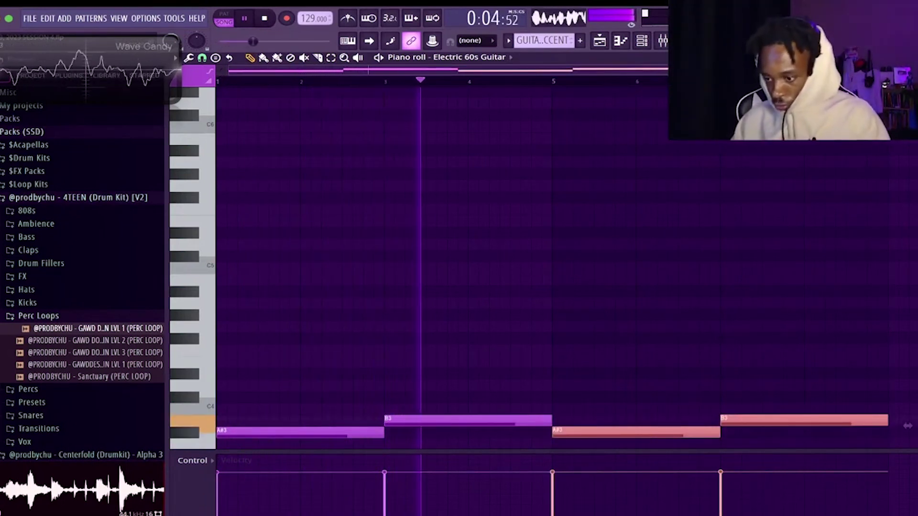
{"action": "key", "text": "space"}
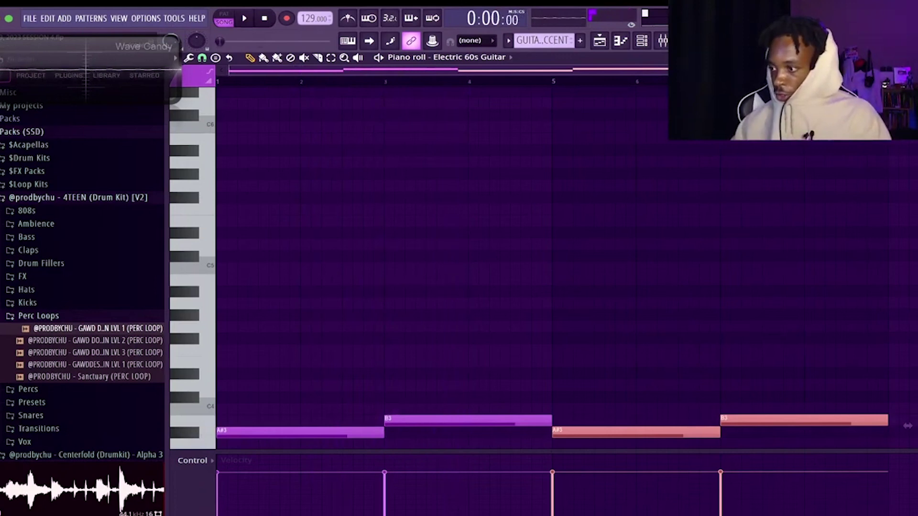
Copy all the bass notes from the GMS pattern and return to the playlist.
{"action": "key", "text": "F5"}
{"action": "left_click", "coordinate": [184, 80]}
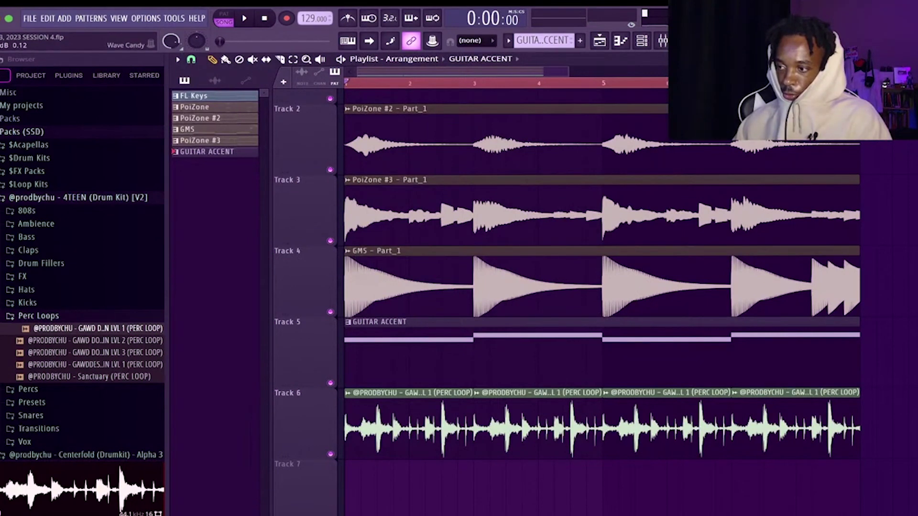
{"action": "double_click", "coordinate": [213, 130]}
{"action": "key", "text": "ctrl+a"}
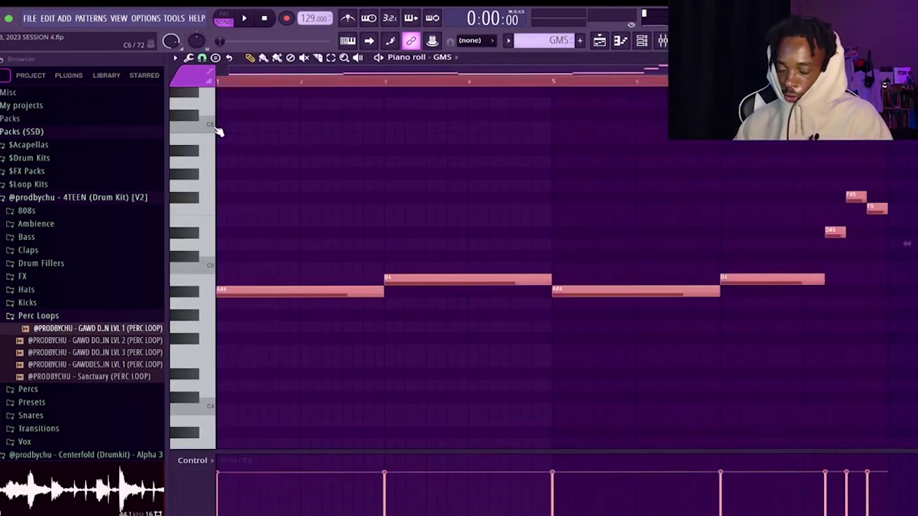
{"action": "key", "text": "Escape"}
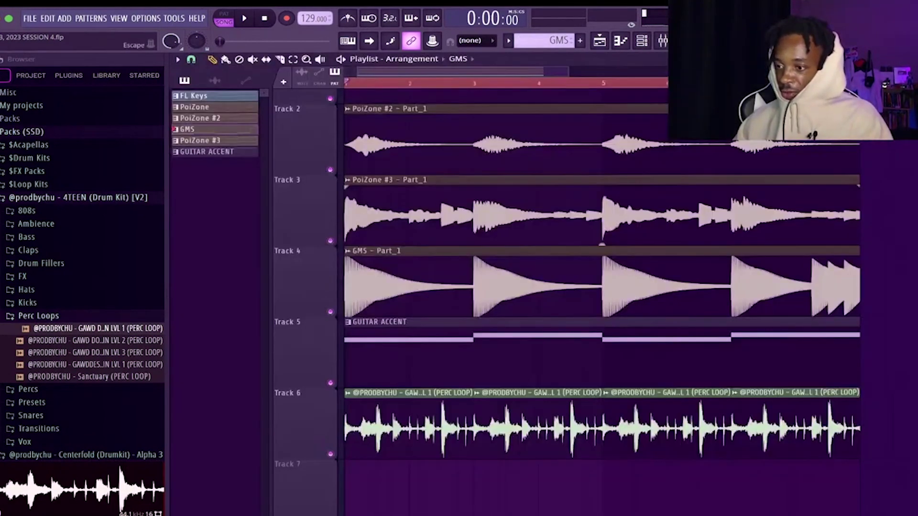
Open the GUITAR ACCENT pattern's piano roll and delete all of its A#3 and B3 notes.
{"action": "double_click", "coordinate": [404, 355]}
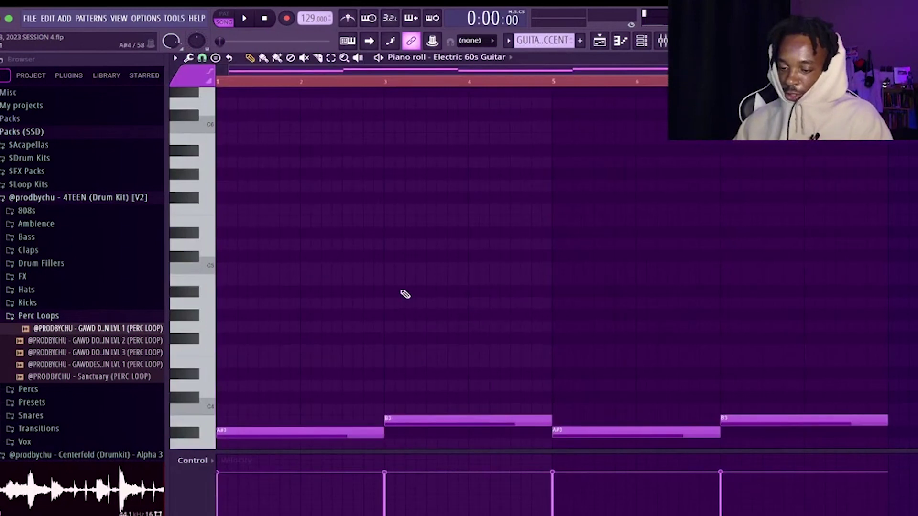
{"action": "key", "text": "e"}
{"action": "left_click", "coordinate": [479, 85]}
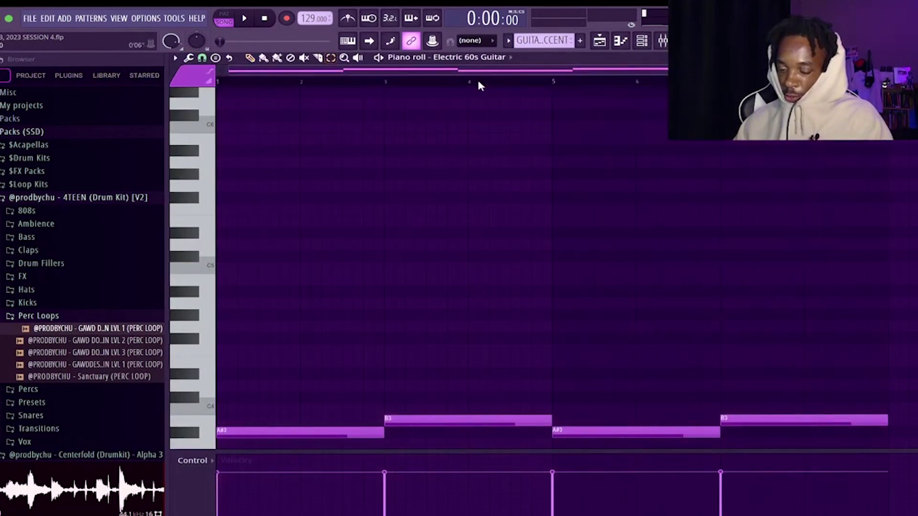
{"action": "key", "text": "ctrl+a"}
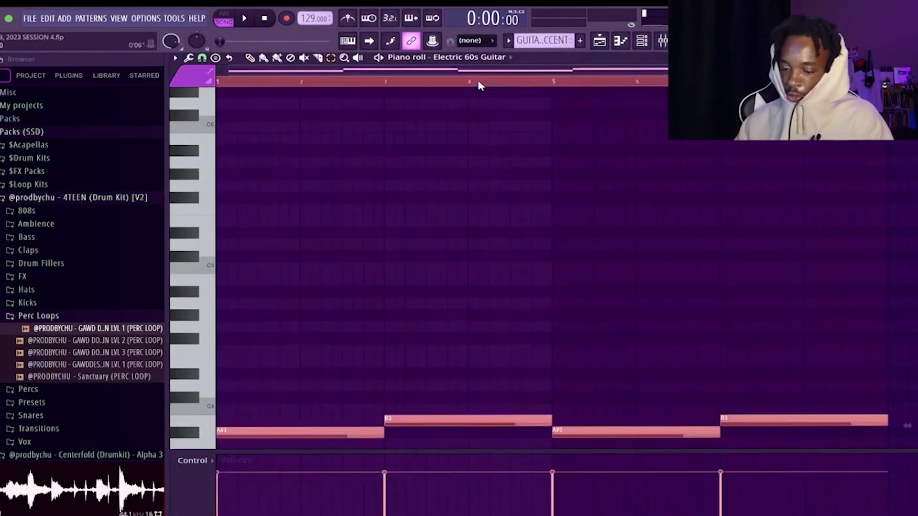
{"action": "right_click", "coordinate": [380, 430]}
{"action": "right_click", "coordinate": [582, 429]}
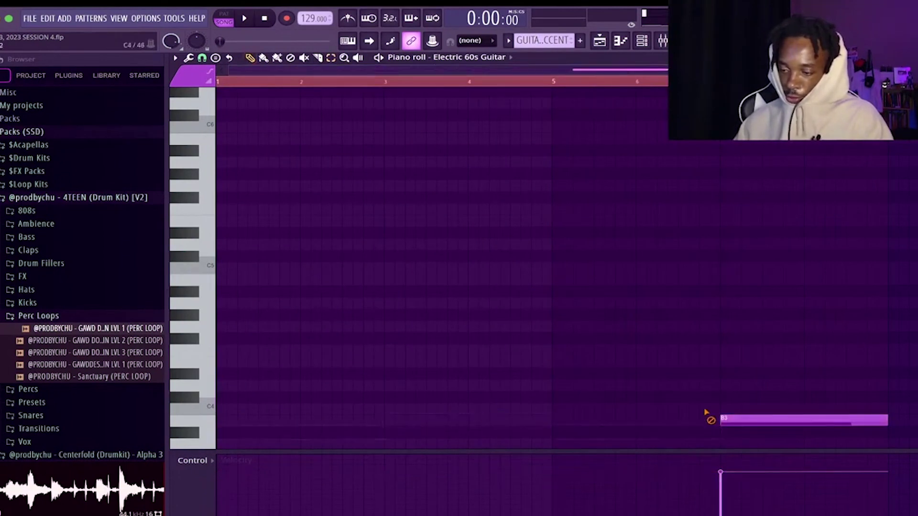
{"action": "right_click", "coordinate": [759, 421]}
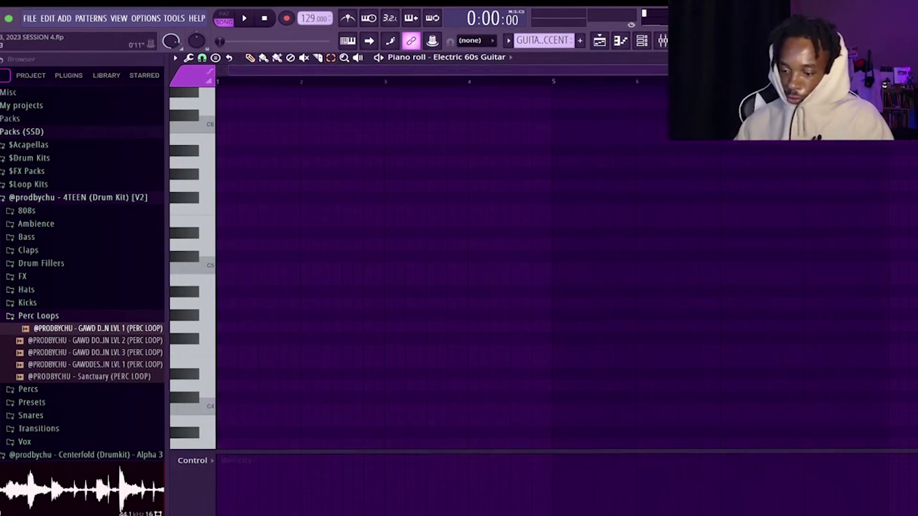
Paste the GMS notes into the Electric 60s Guitar piano roll and transpose them down one octave.
{"action": "key", "text": "ctrl+v"}
{"action": "key", "text": "space"}
{"action": "key", "text": "ctrl+Down"}
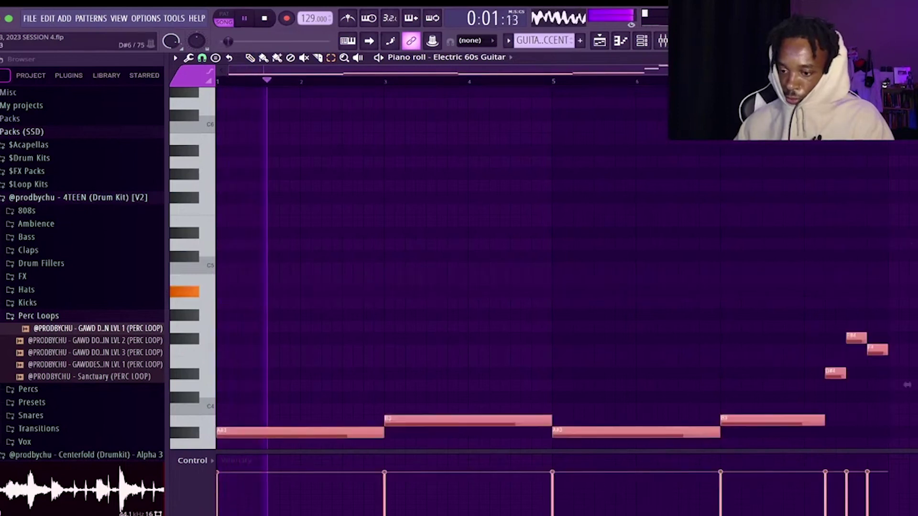
{"action": "key", "text": "ctrl+d"}
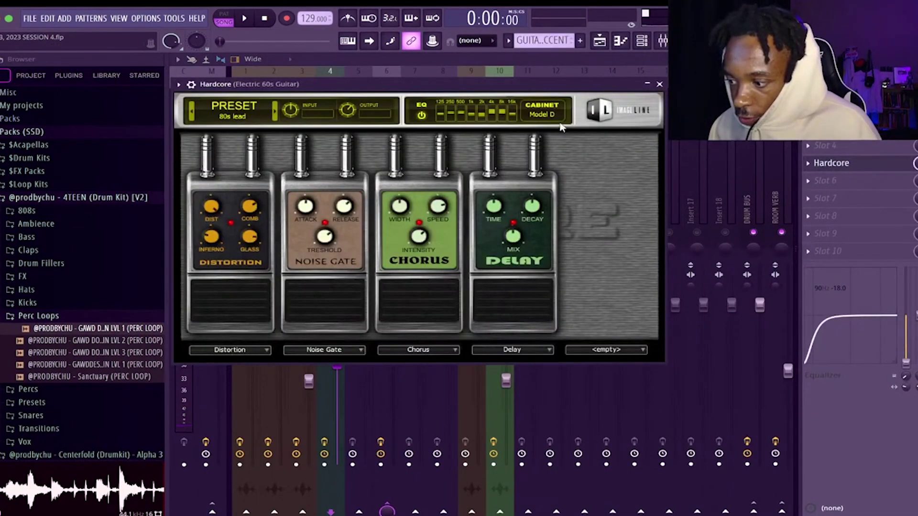
Close the Hardcore effect and lower the Electric 60s Guitar mixer fader during playback.
{"action": "left_click", "coordinate": [661, 85]}
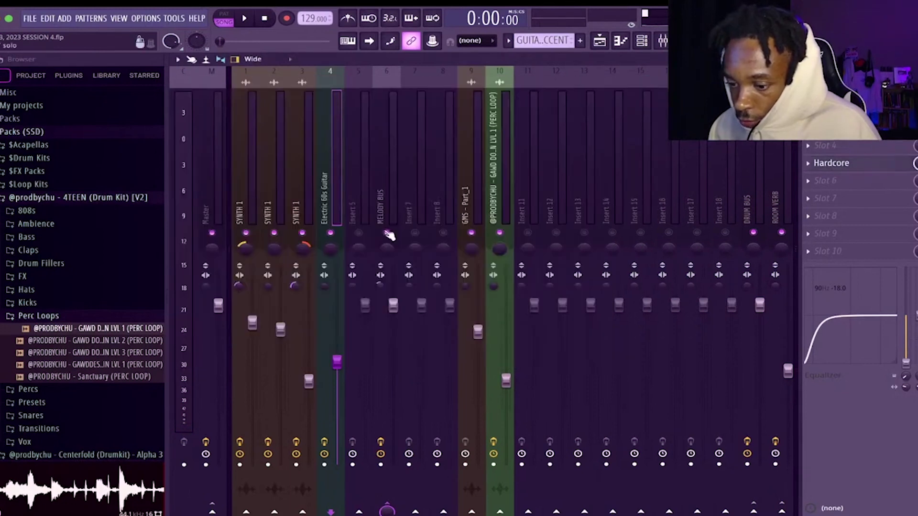
{"action": "left_click_drag", "start_coordinate": [337, 361], "coordinate": [337, 434]}
{"action": "key", "text": "space"}
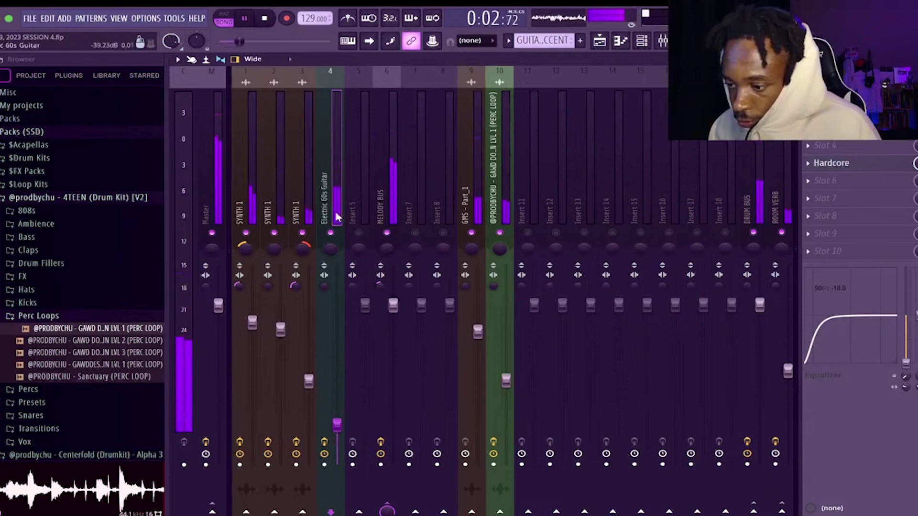
Switch the guitar's Hardcore effect to the AC-DC Rhythm FG preset and audition it in the mix.
{"action": "left_click", "coordinate": [853, 164]}
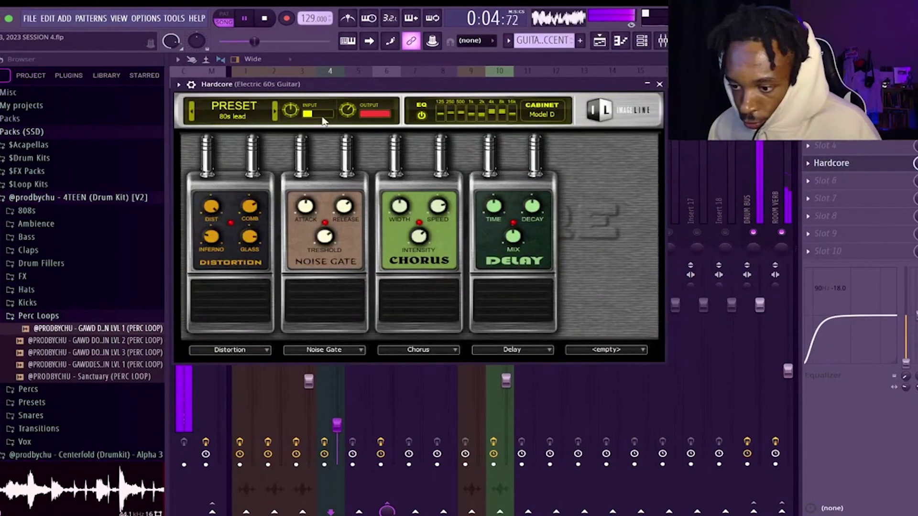
{"action": "left_click", "coordinate": [276, 116]}
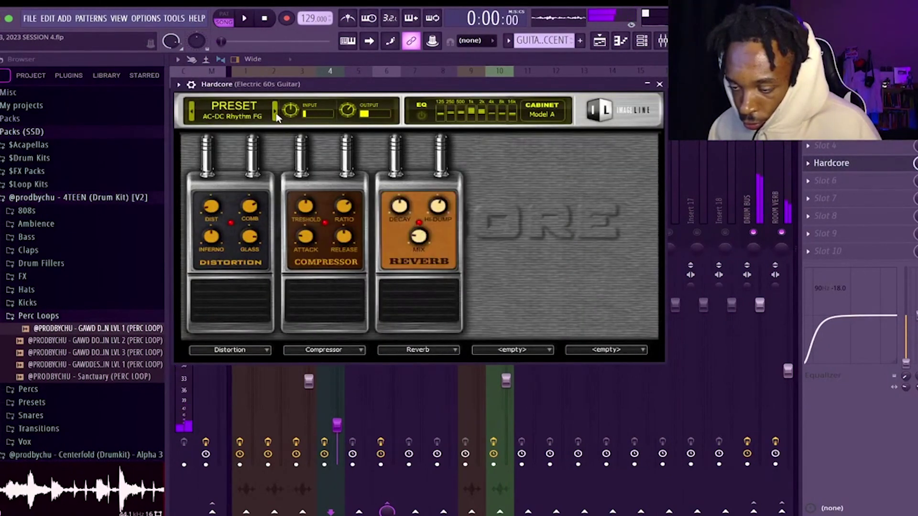
{"action": "left_click", "coordinate": [660, 84]}
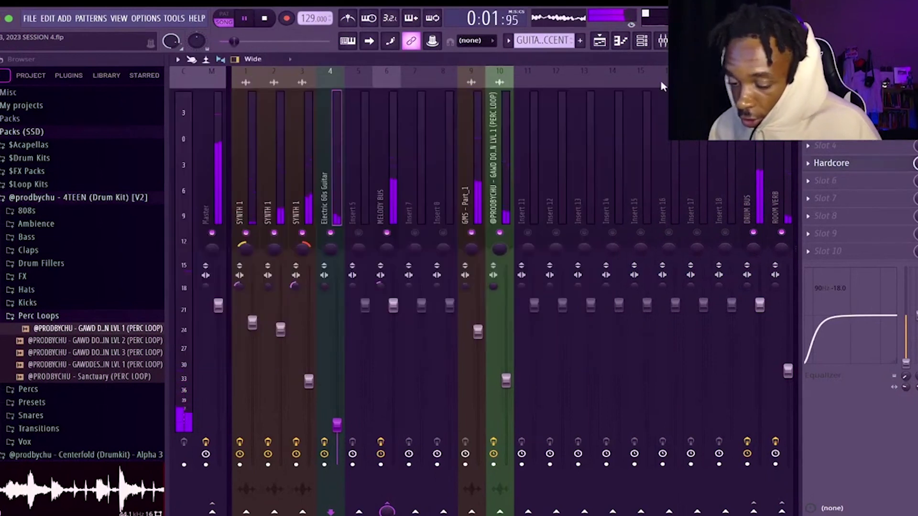
{"action": "key", "text": "space"}
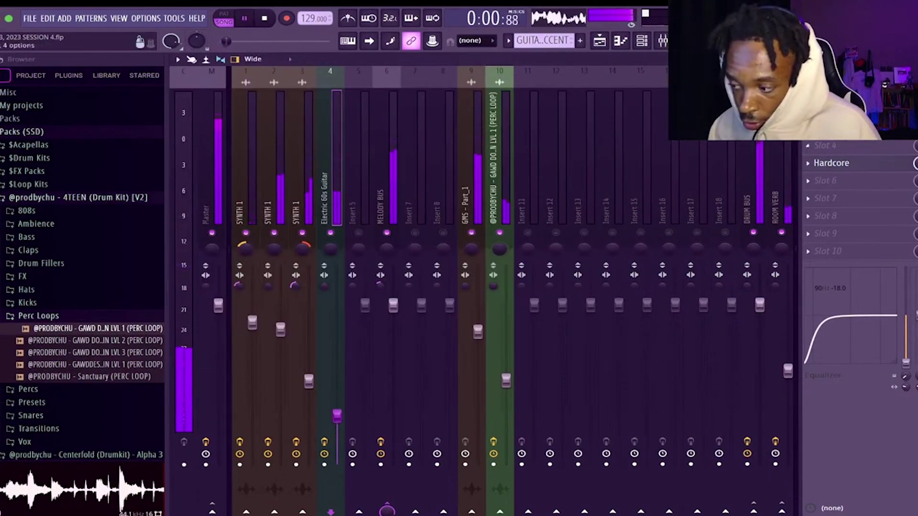
{"action": "key", "text": "space"}
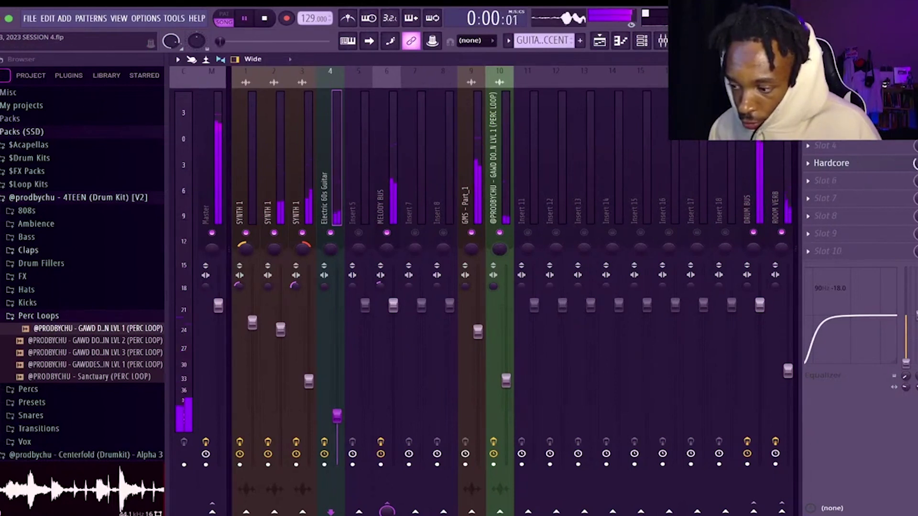
{"action": "key", "text": "space"}
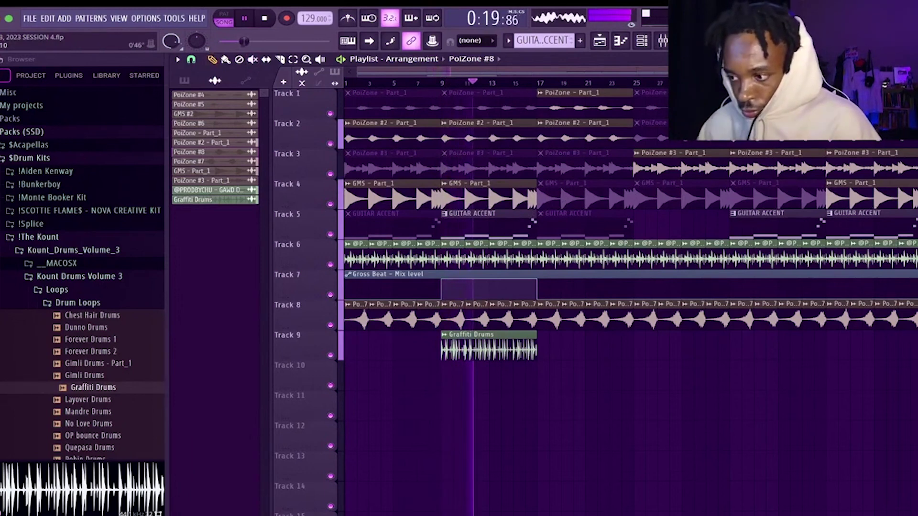
Lower the SYNTH 1 fader on mixer insert 2 slightly.
{"action": "left_click", "coordinate": [662, 41]}
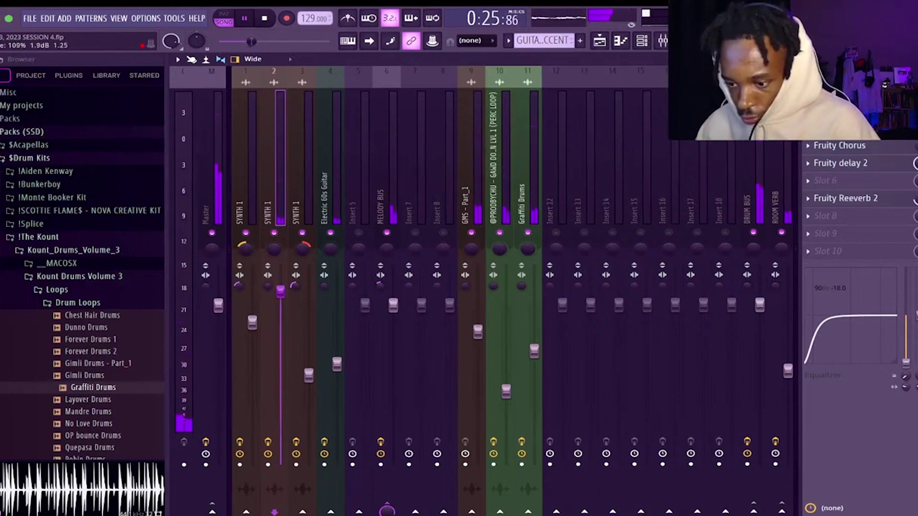
{"action": "left_click_drag", "start_coordinate": [281, 291], "coordinate": [281, 299]}
{"action": "key", "text": "space"}
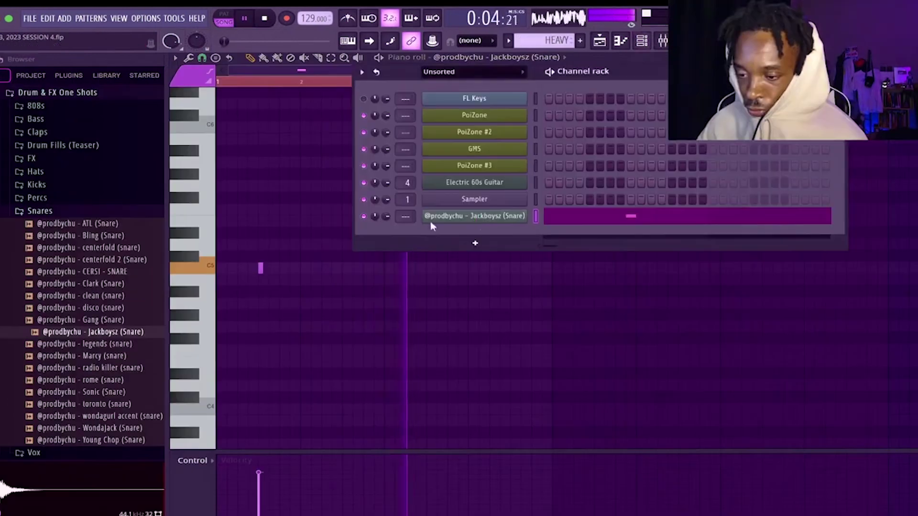
Repeat the Jackboysz snare hit from bar 1 across eight bars of the HEAVY pattern, and close the snare's sampler window.
{"action": "left_click", "coordinate": [431, 222]}
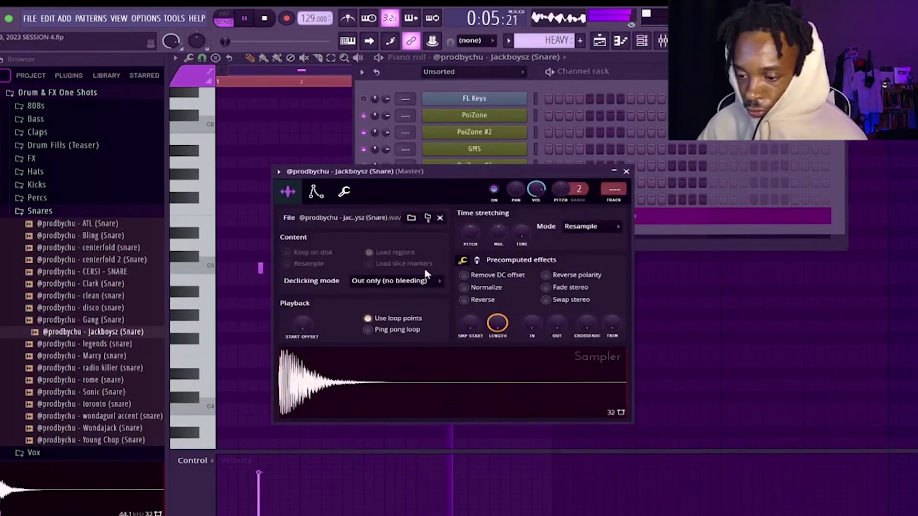
{"action": "left_click", "coordinate": [234, 160]}
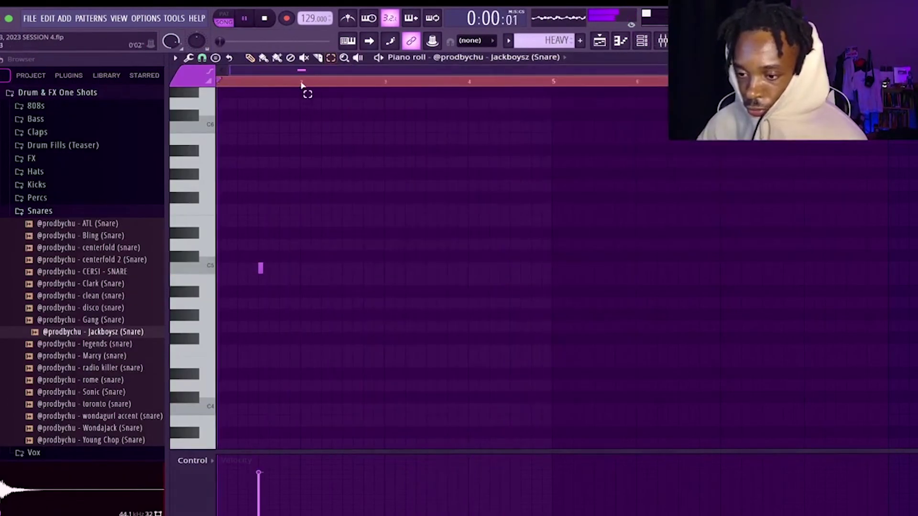
{"action": "left_click_drag", "start_coordinate": [301, 83], "coordinate": [218, 84]}
{"action": "key", "text": "ctrl+b"}
{"action": "key", "text": "ctrl+b"}
{"action": "key", "text": "ctrl+b"}
{"action": "key", "text": "ctrl+b"}
{"action": "key", "text": "ctrl+b"}
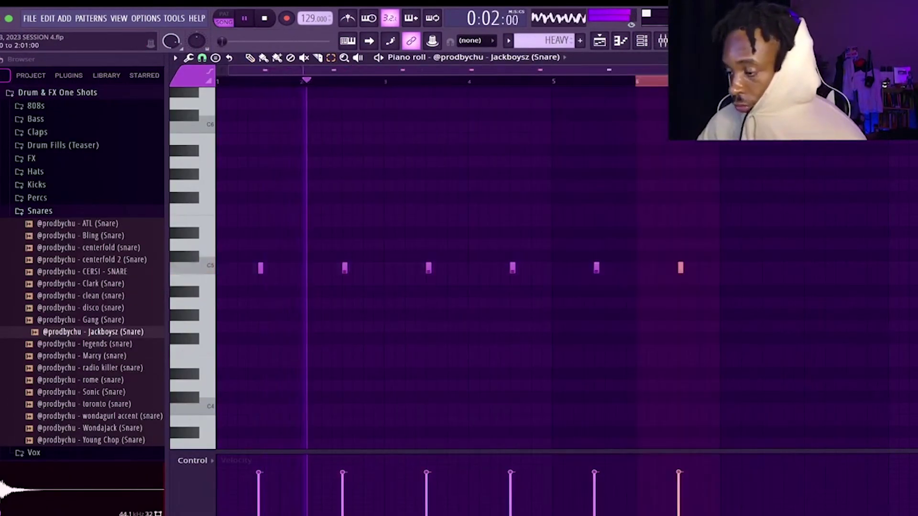
{"action": "key", "text": "ctrl+b"}
{"action": "key", "text": "ctrl+b"}
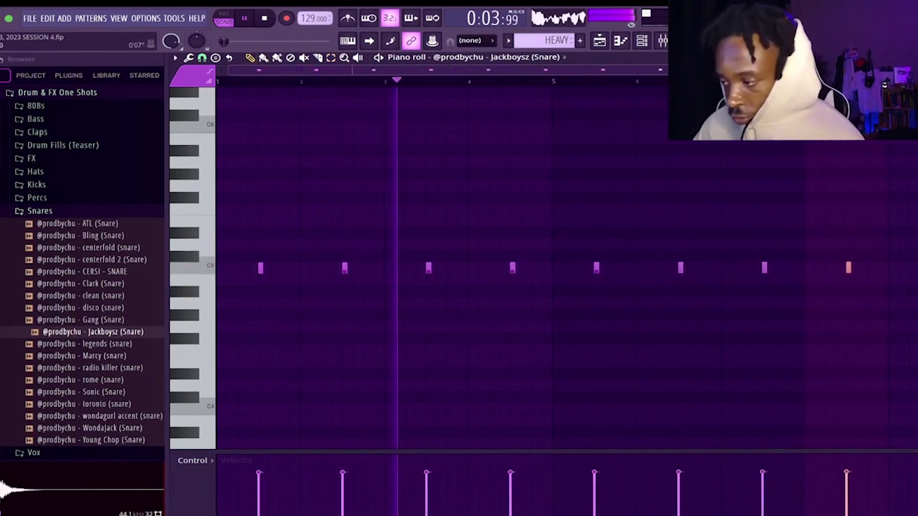
{"action": "key", "text": "F7"}
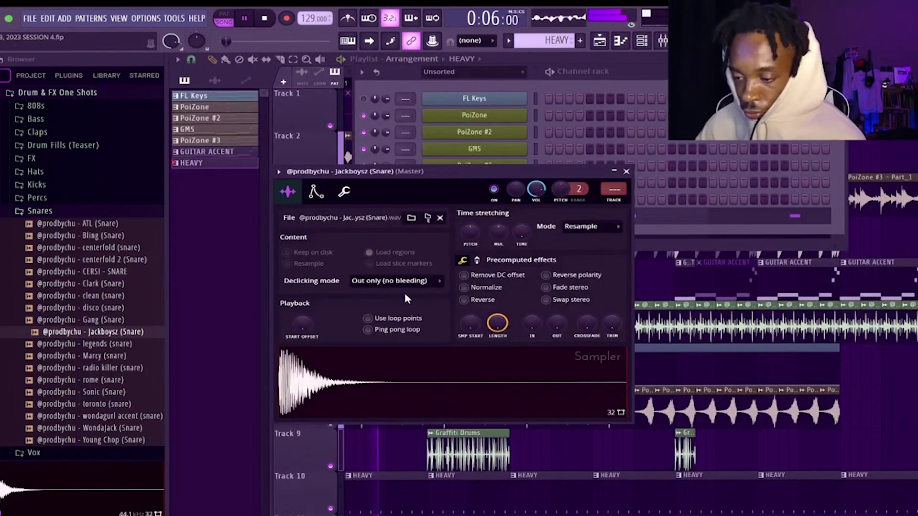
{"action": "left_click", "coordinate": [626, 171]}
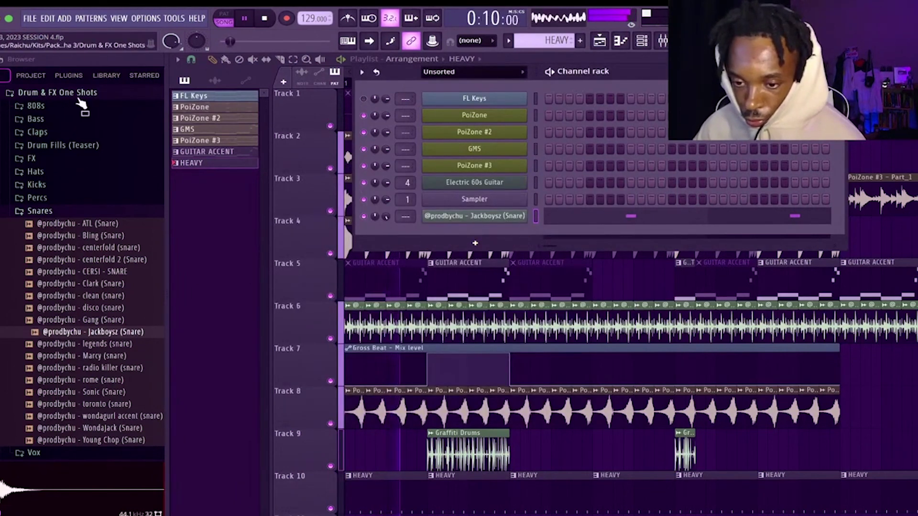
Load the god 2 kick sample from the Kicks folder into the HEAVY pattern and open its piano roll.
{"action": "left_click", "coordinate": [37, 184]}
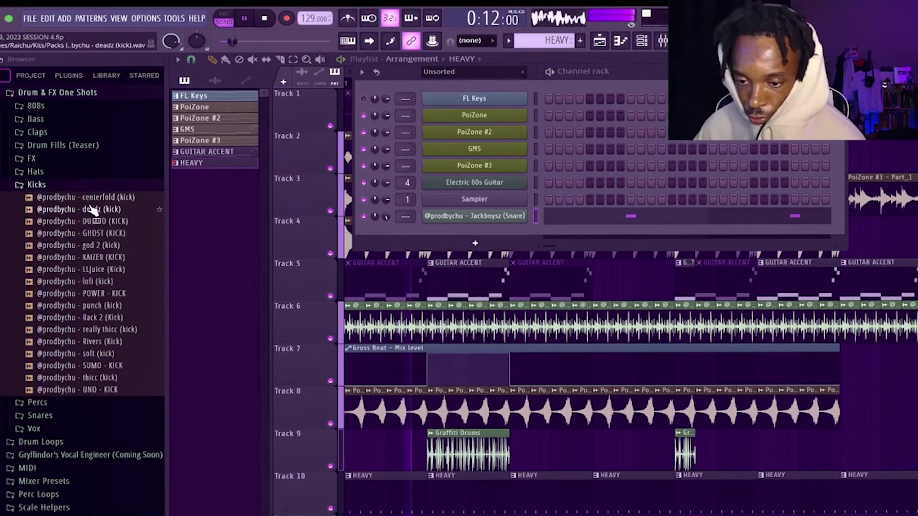
{"action": "left_click", "coordinate": [112, 246]}
{"action": "key", "text": "F7"}
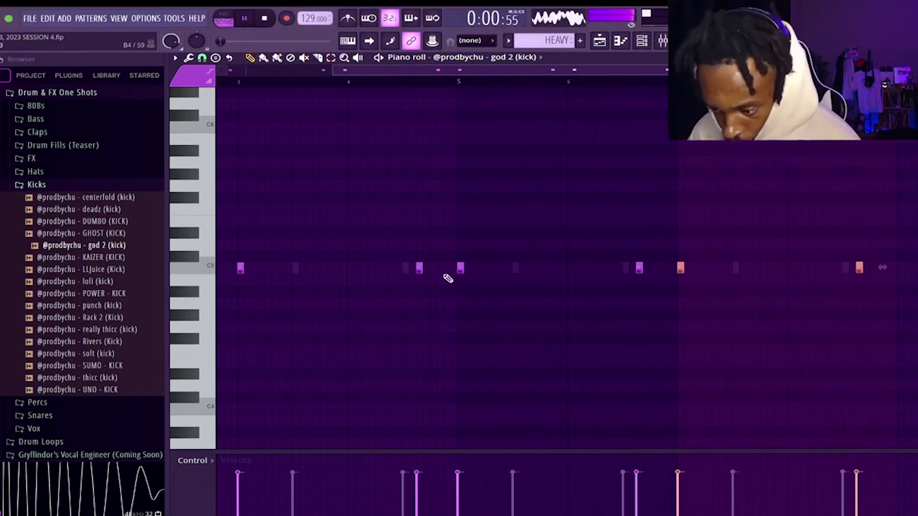
Add a short kick roll just before bar 5, chopped on a 1/3 step snap, and mute its closing hits.
{"action": "left_click", "coordinate": [432, 269]}
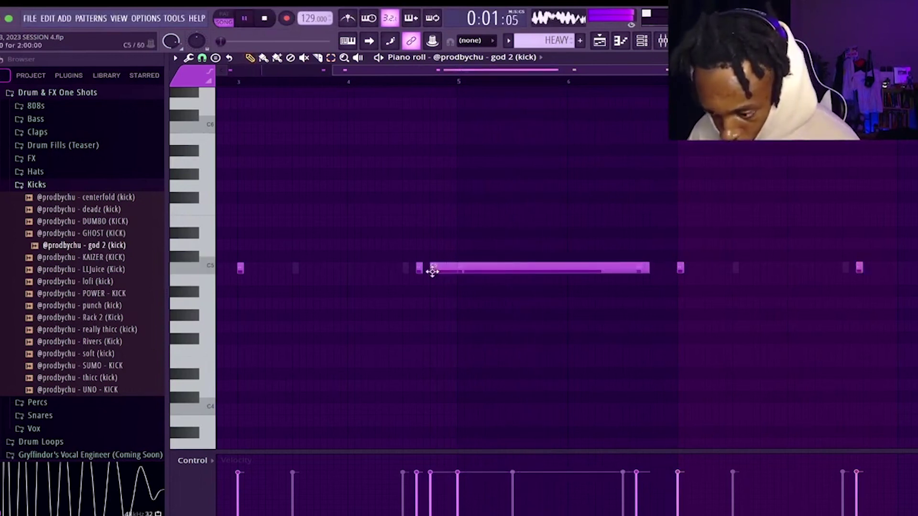
{"action": "right_click", "coordinate": [446, 271]}
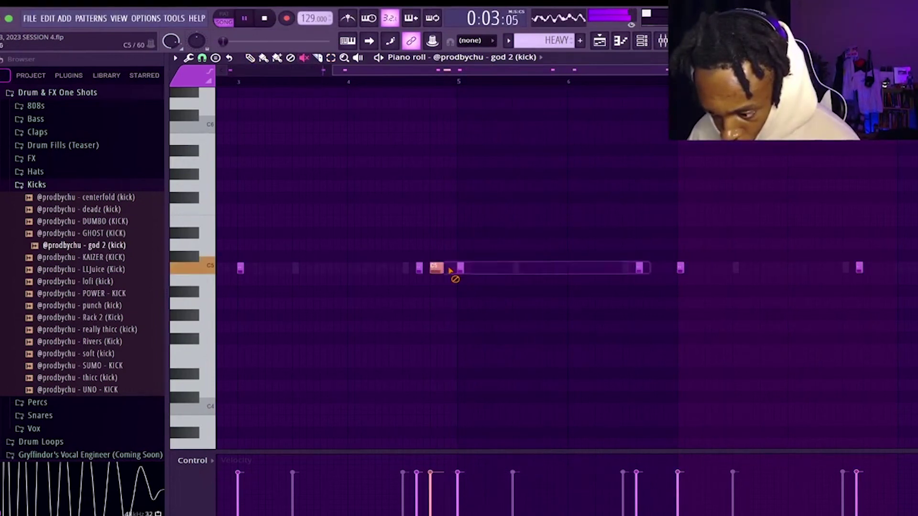
{"action": "left_click", "coordinate": [202, 58]}
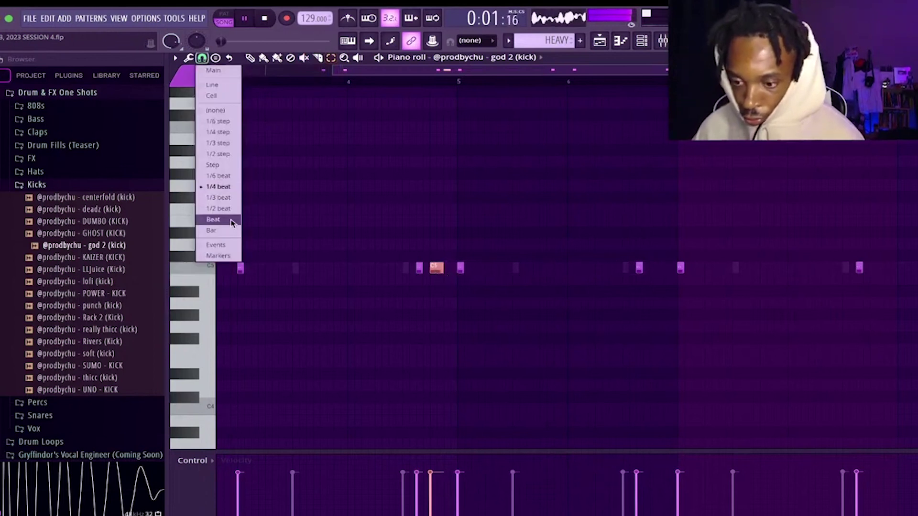
{"action": "left_click", "coordinate": [226, 143]}
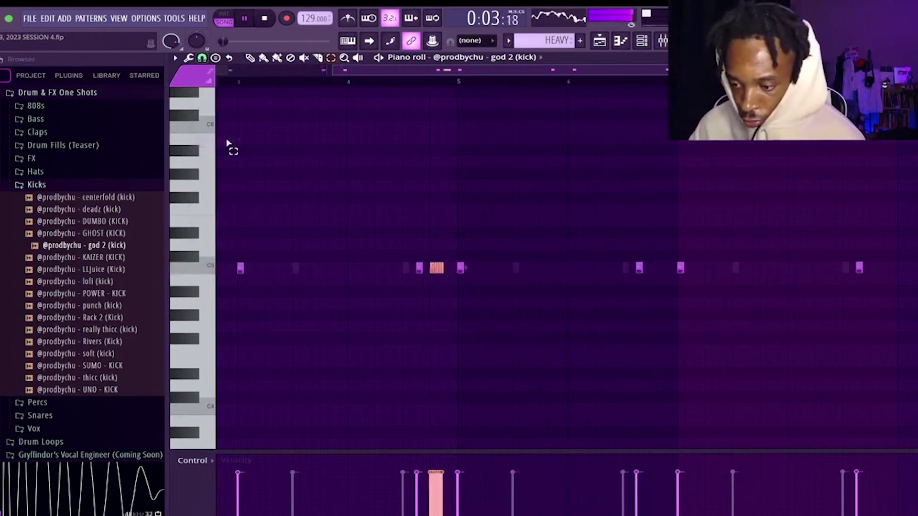
{"action": "scroll", "coordinate": [360, 257], "scroll_direction": "up", "scroll_amount": 3}
{"action": "key", "text": "t"}
{"action": "left_click", "coordinate": [515, 273]}
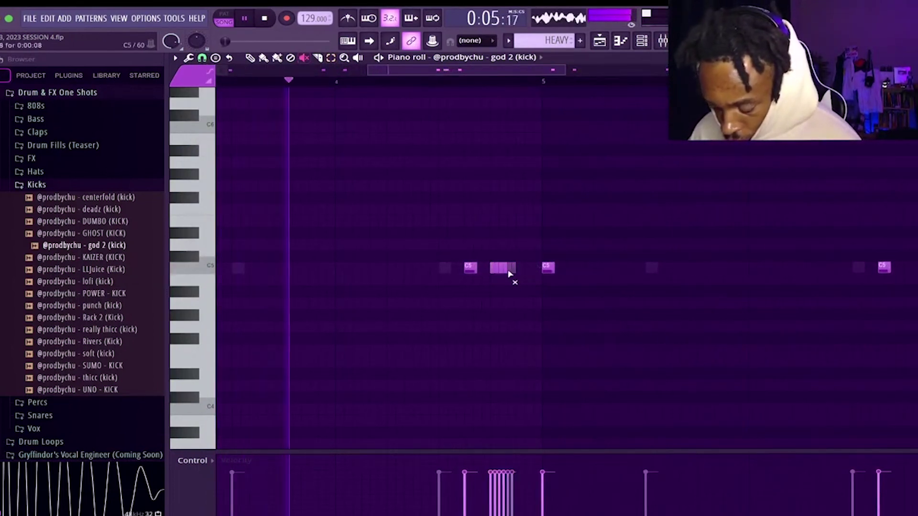
{"action": "key", "text": "p"}
{"action": "left_click", "coordinate": [519, 268]}
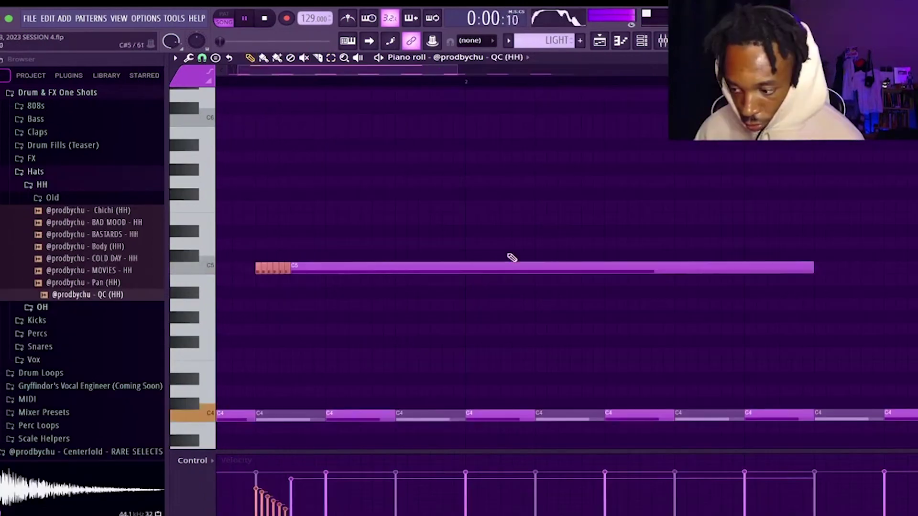
Shorten the long C5 hi-hat note after the opening roll so it ends with beat 2 of bar 1.
{"action": "left_click_drag", "start_coordinate": [813, 285], "coordinate": [464, 286]}
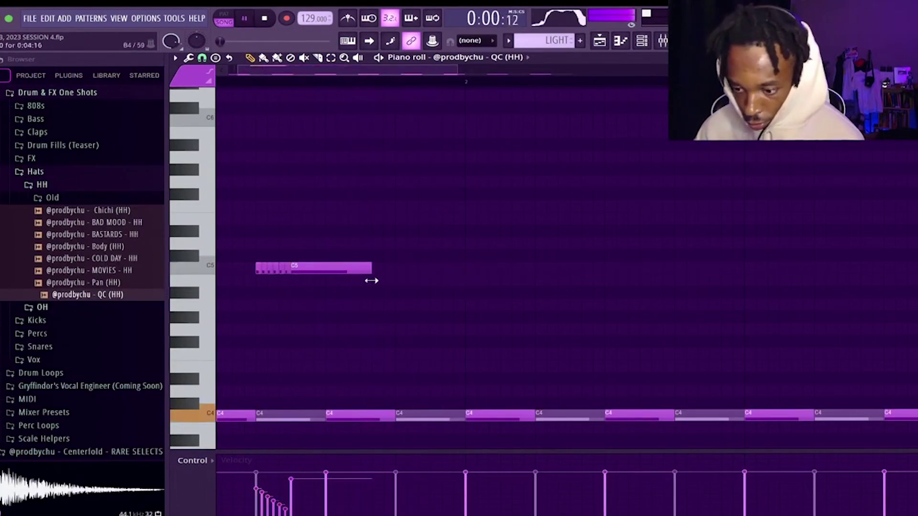
{"action": "left_click_drag", "start_coordinate": [372, 281], "coordinate": [324, 279]}
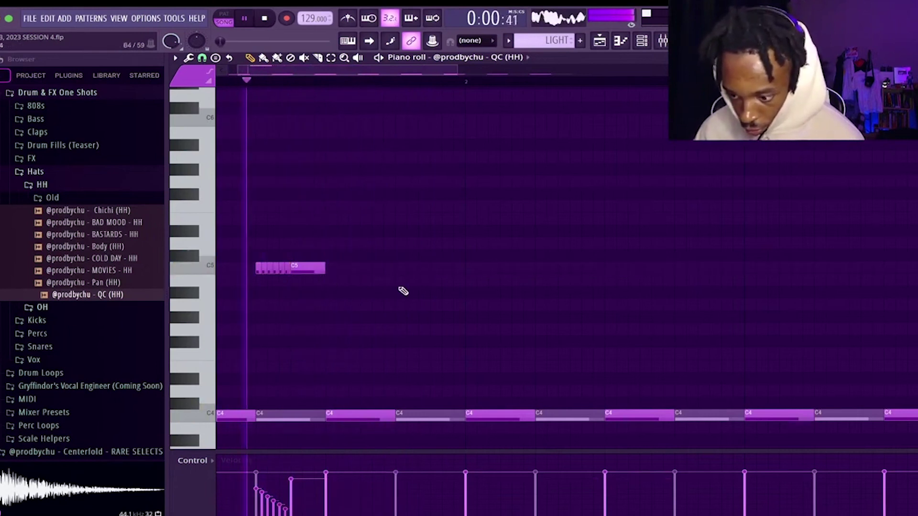
Lower the QC hi-hat on beat 4 of bar 1 to C3 and raise the first hat of bar 2 to C5.
{"action": "left_click_drag", "start_coordinate": [399, 410], "coordinate": [404, 417]}
{"action": "scroll", "coordinate": [404, 417], "scroll_direction": "down", "scroll_amount": 3}
{"action": "left_click", "coordinate": [363, 416]}
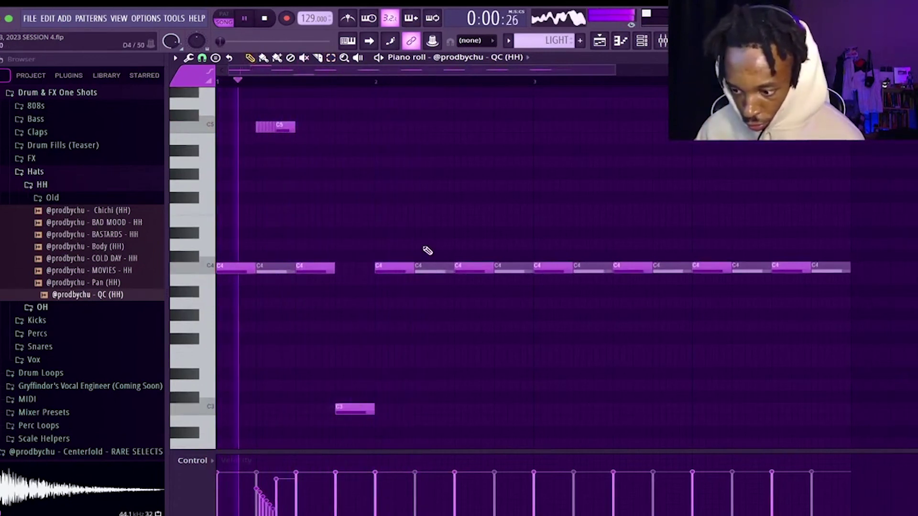
{"action": "left_click", "coordinate": [404, 268]}
{"action": "key", "text": "ctrl+Up"}
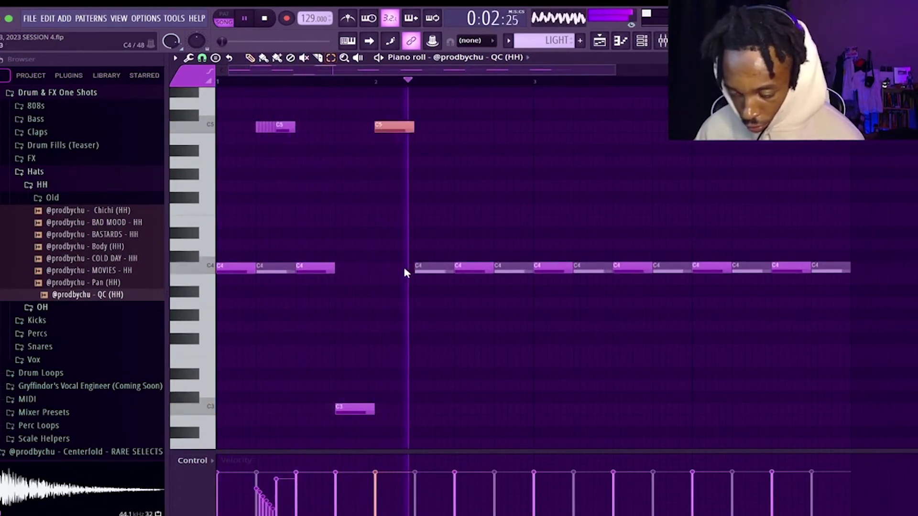
Split the hi-hat on beat 2 of bar 2, chop its first half into a fast roll, and mute the roll's closing hits.
{"action": "left_click", "coordinate": [438, 267]}
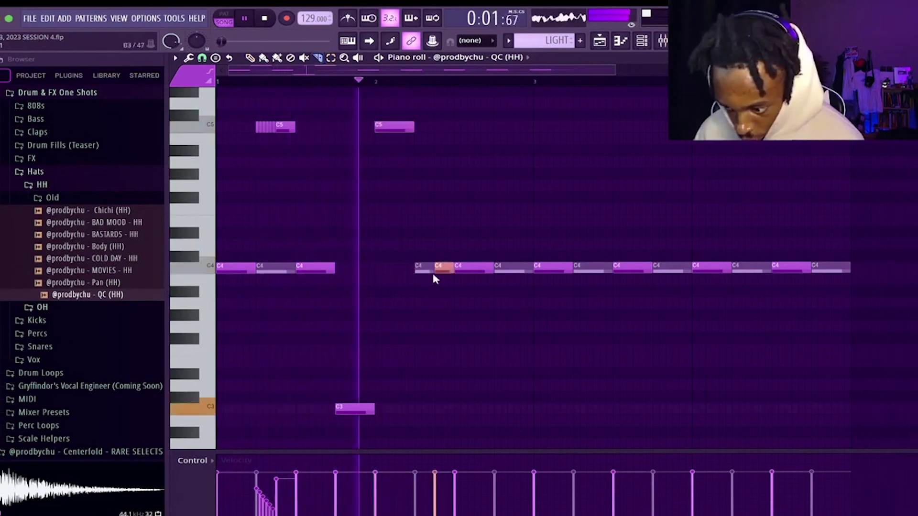
{"action": "key", "text": "shift+Left"}
{"action": "key", "text": "t"}
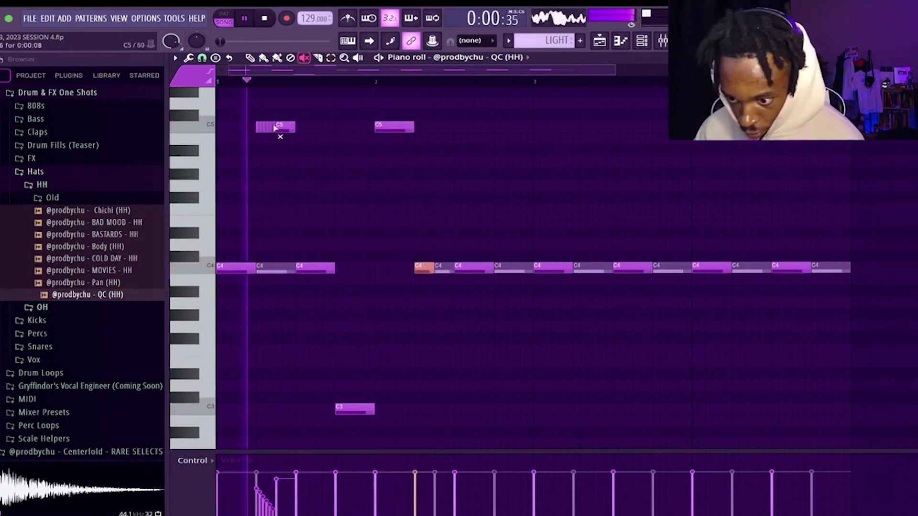
{"action": "left_click", "coordinate": [419, 268]}
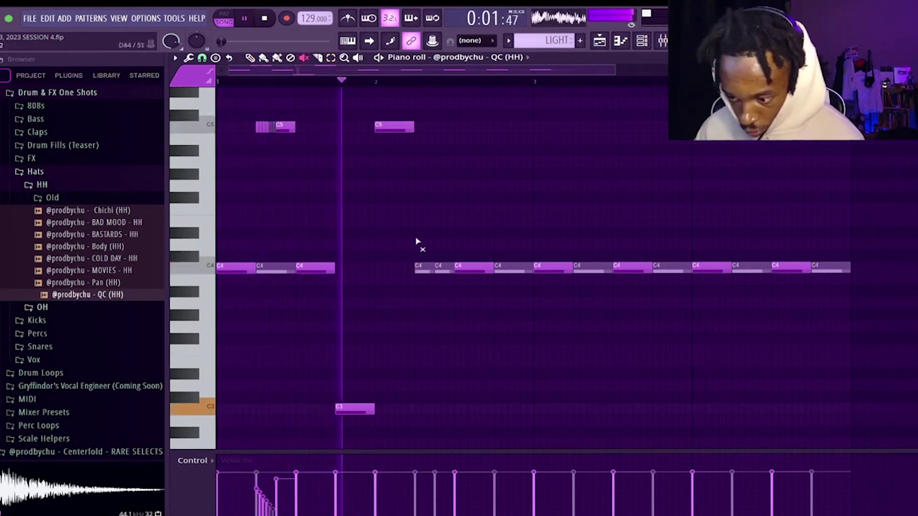
{"action": "key", "text": "t"}
{"action": "left_click", "coordinate": [419, 268]}
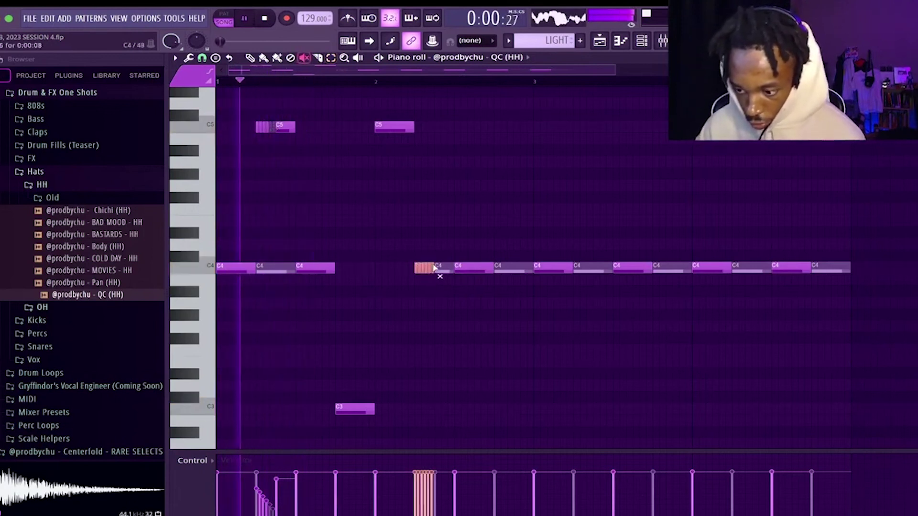
{"action": "left_click", "coordinate": [418, 269]}
{"action": "key", "text": "t"}
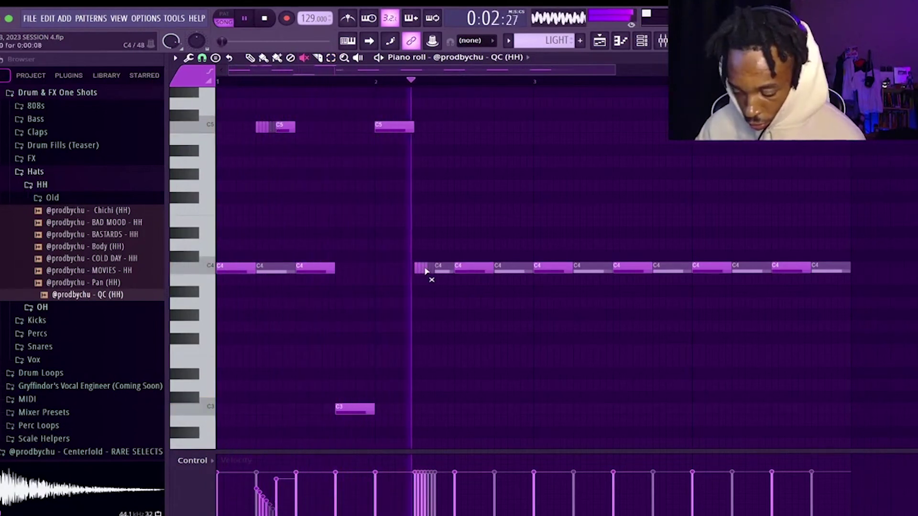
Raise the second half of bar 2's beat 2 hat to C5, and split the beat 3 hat with its second half at C3.
{"action": "left_click", "coordinate": [444, 270]}
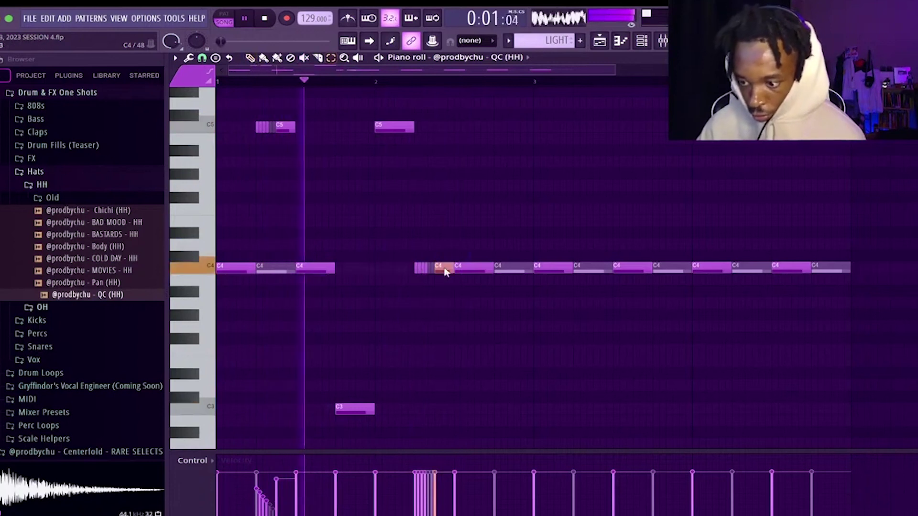
{"action": "key", "text": "ctrl+Up"}
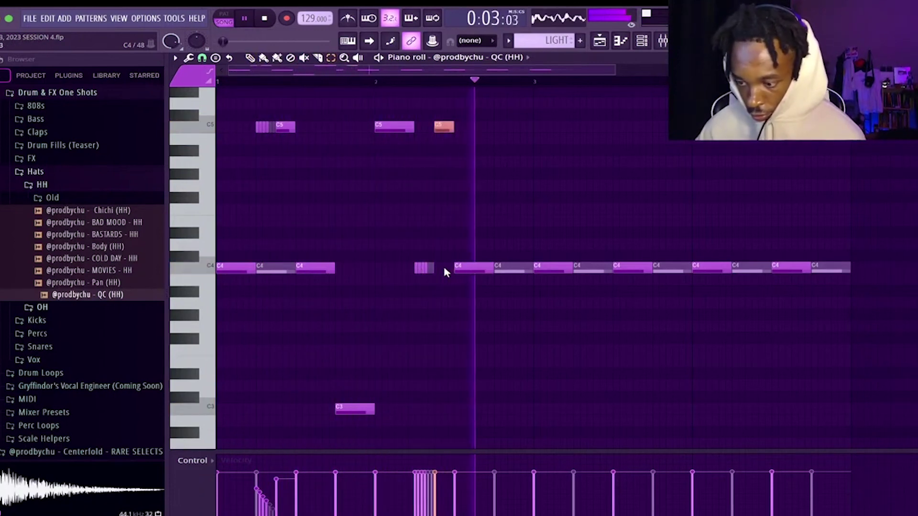
{"action": "key", "text": "space"}
{"action": "key", "text": "space"}
{"action": "left_click", "coordinate": [478, 268]}
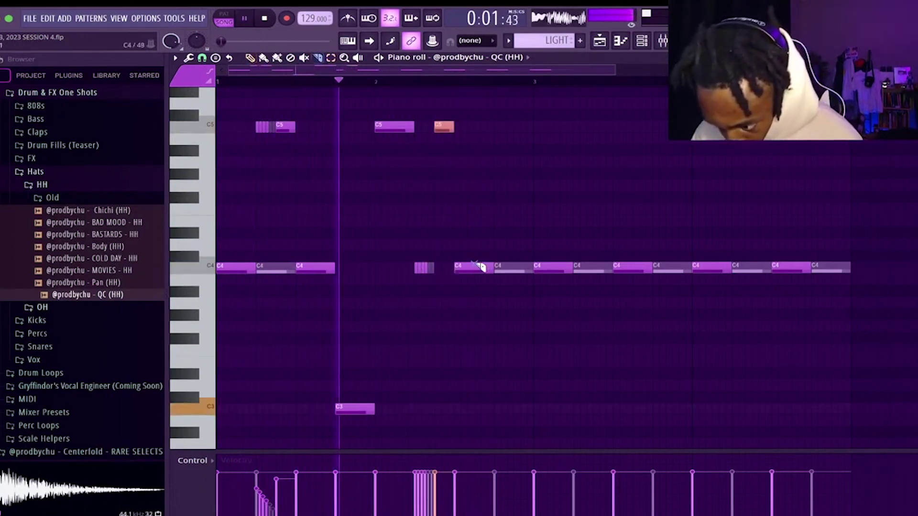
{"action": "key", "text": "ctrl+Down"}
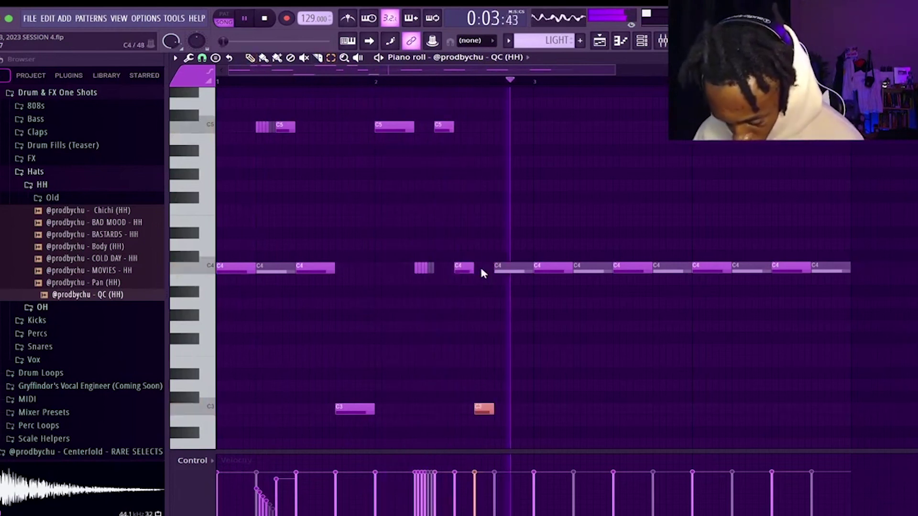
Split the hi-hat on beat 4 of bar 2 and lower its first half two octaves to C2.
{"action": "key", "text": "c"}
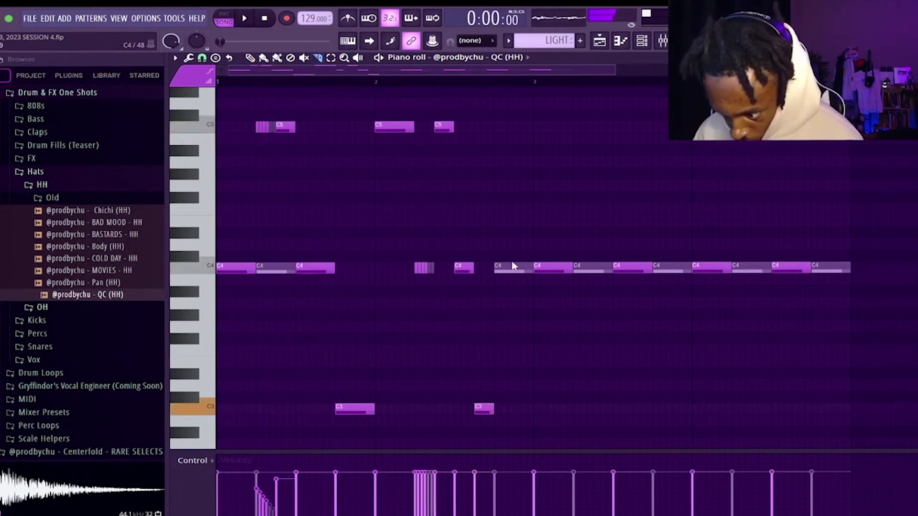
{"action": "left_click_drag", "start_coordinate": [516, 288], "coordinate": [513, 287]}
{"action": "key", "text": "ctrl+Down"}
{"action": "key", "text": "ctrl+Down"}
{"action": "scroll", "coordinate": [501, 263], "scroll_direction": "down", "scroll_amount": 2}
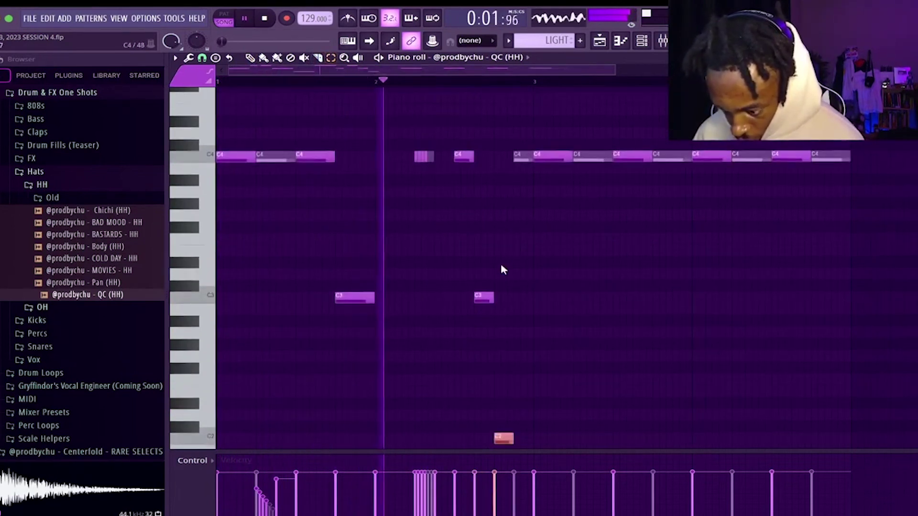
Remove the C4 hat on beat 2 of bar 1 and duplicate the first two hat bars over bars 3 and 4.
{"action": "key", "text": "t"}
{"action": "left_click", "coordinate": [534, 191]}
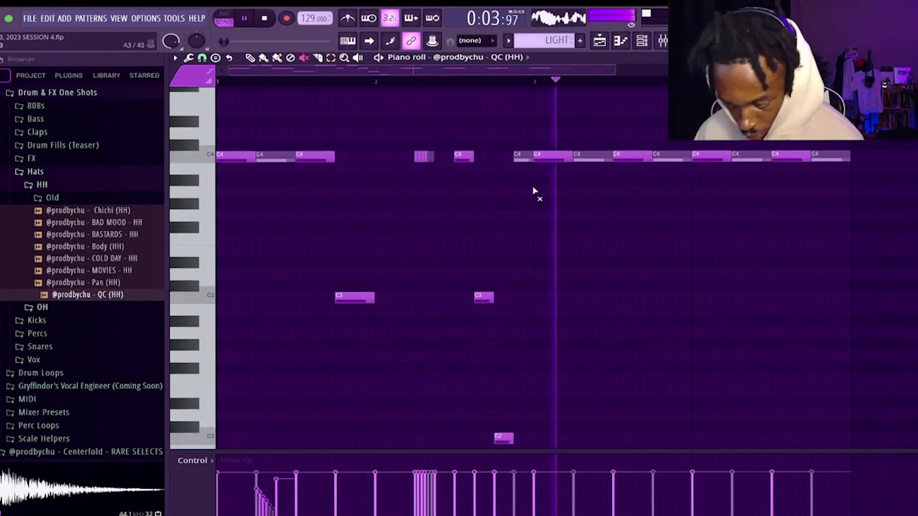
{"action": "key", "text": "ctrl+z"}
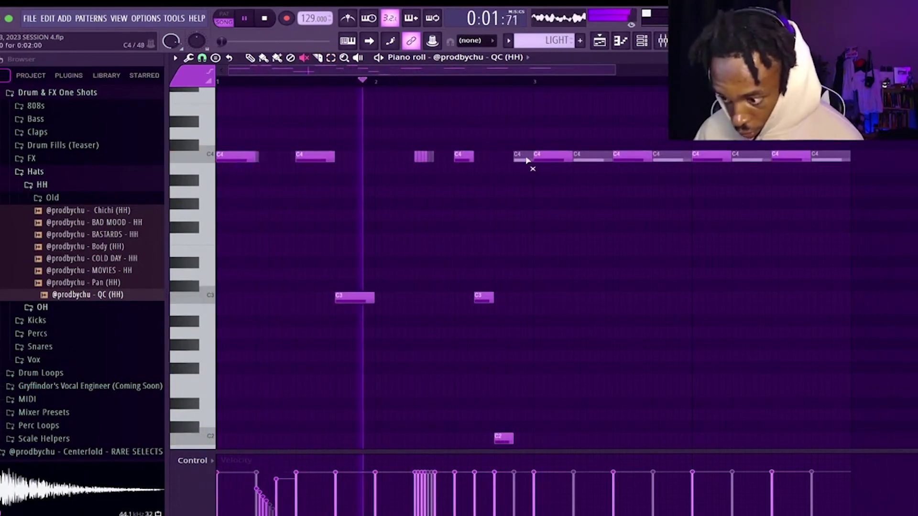
{"action": "key", "text": "ctrl+b"}
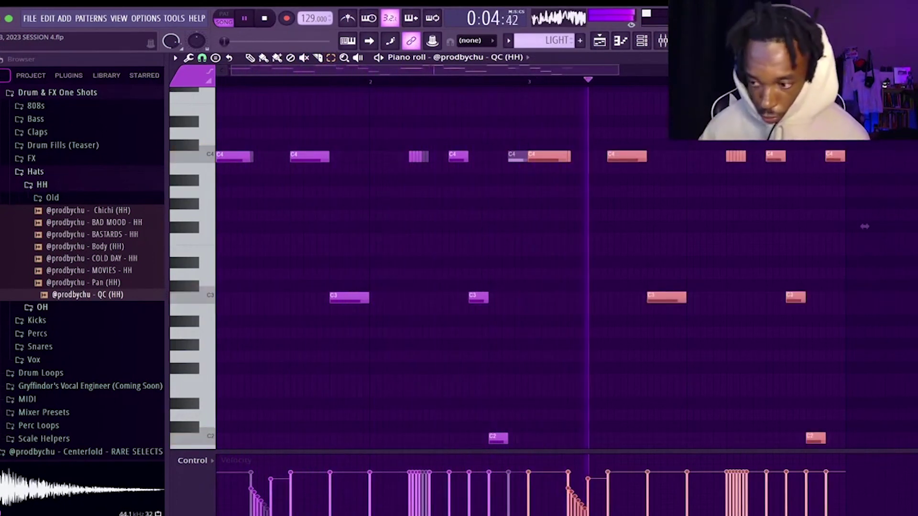
{"action": "key", "text": "ctrl+d"}
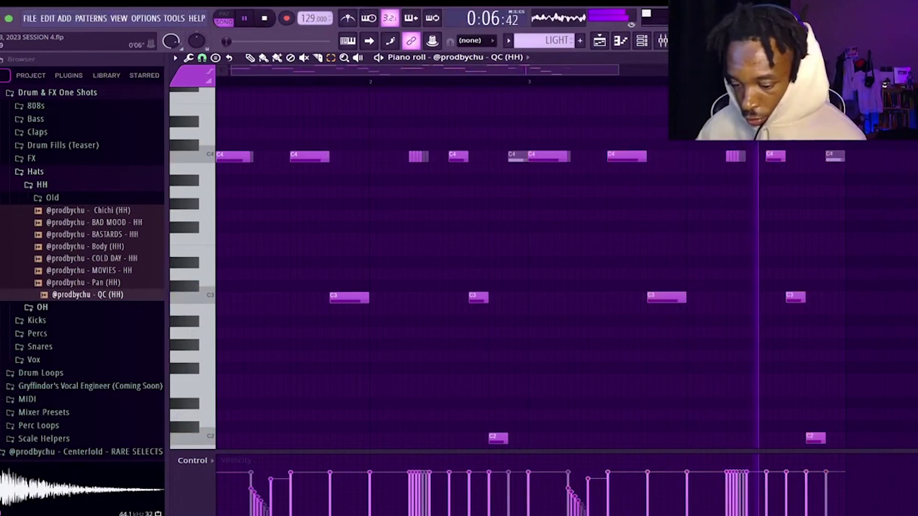
Clone the QC (HH) hi-hat channel in the channel rack.
{"action": "scroll", "coordinate": [864, 226], "scroll_direction": "up", "scroll_amount": 3}
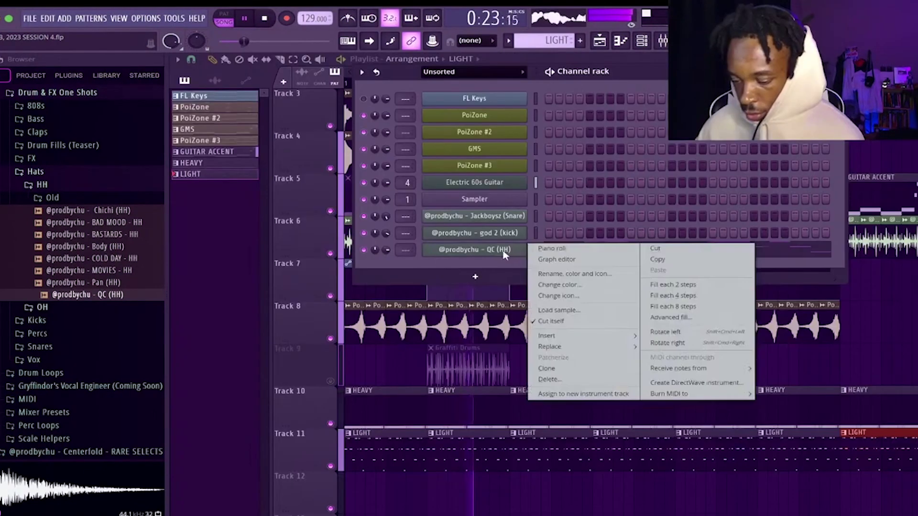
{"action": "key", "text": "Escape"}
{"action": "right_click", "coordinate": [510, 271]}
{"action": "left_click", "coordinate": [505, 270]}
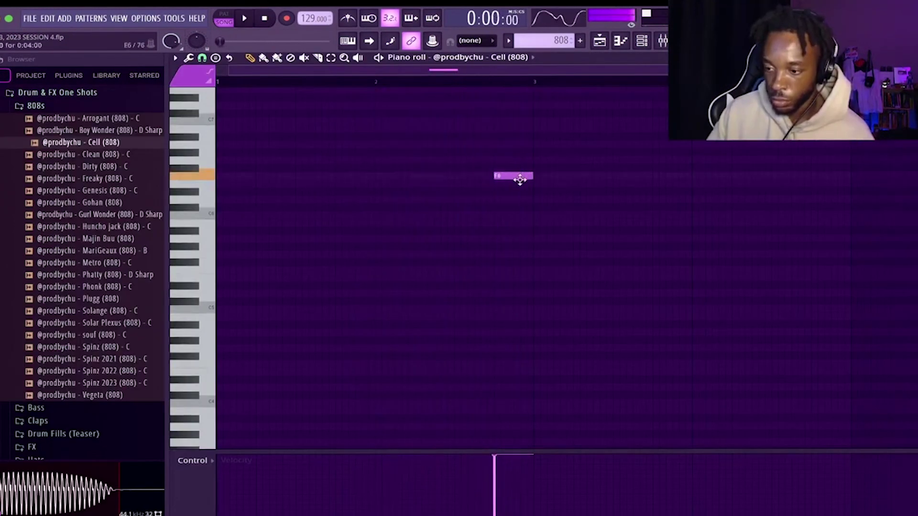
Add a second Cell 808 note on the last beat of bar 4 and lower both notes one octave to F5 and B5.
{"action": "key", "text": "space"}
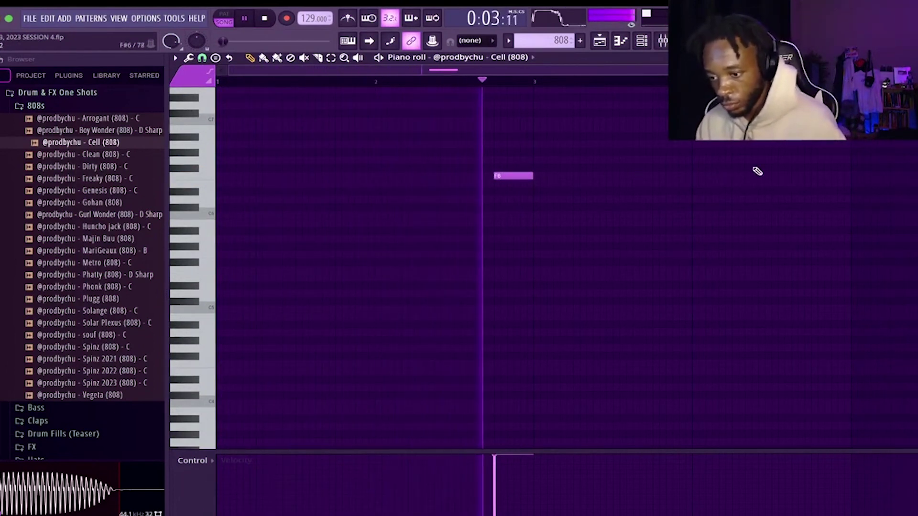
{"action": "left_click", "coordinate": [814, 152]}
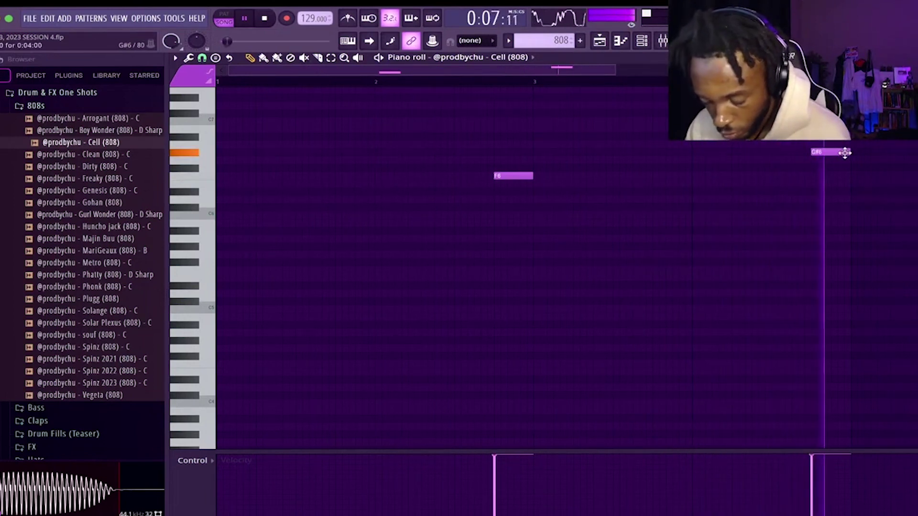
{"action": "key", "text": "space"}
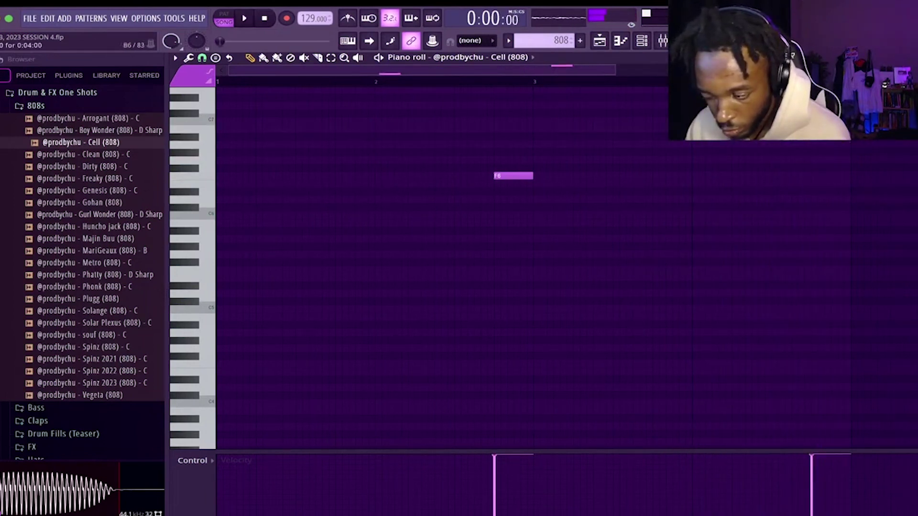
{"action": "key", "text": "space"}
{"action": "key", "text": "ctrl+Down"}
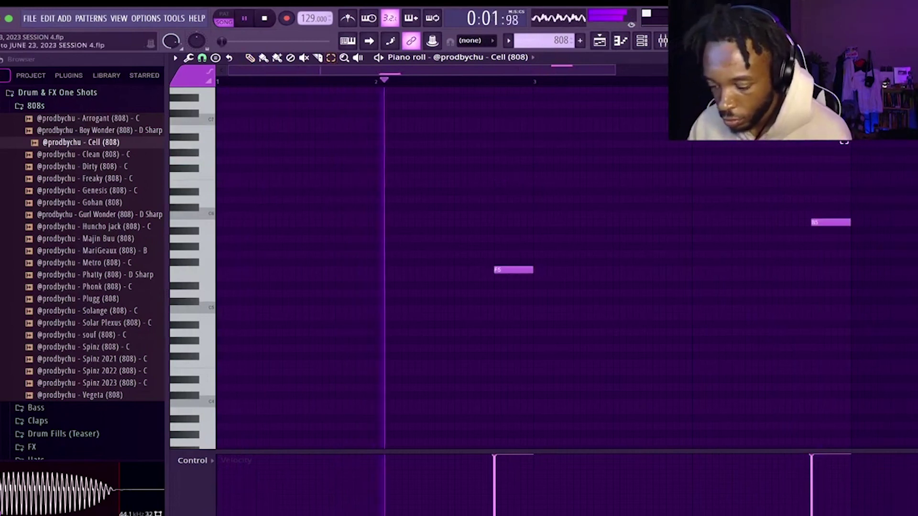
Open the Cell (808) sampler from the channel rack and show its envelope settings.
{"action": "left_click", "coordinate": [642, 42]}
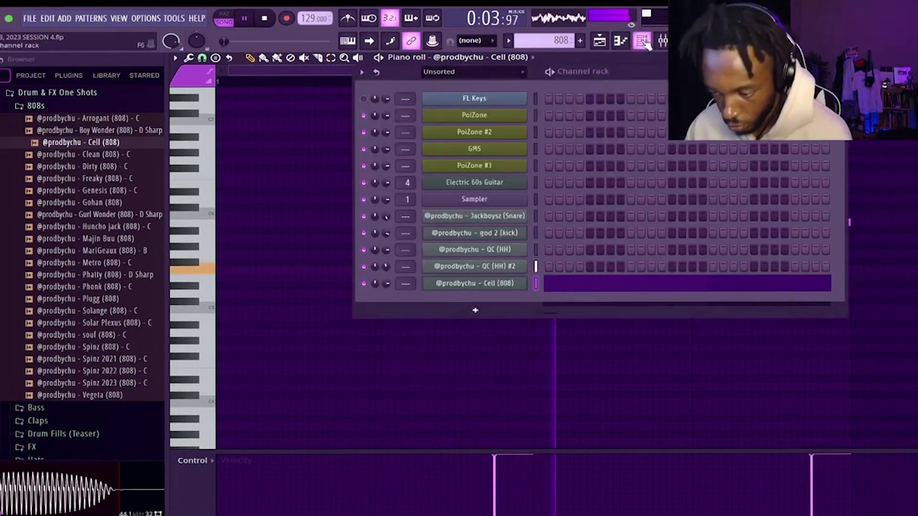
{"action": "left_click", "coordinate": [498, 283]}
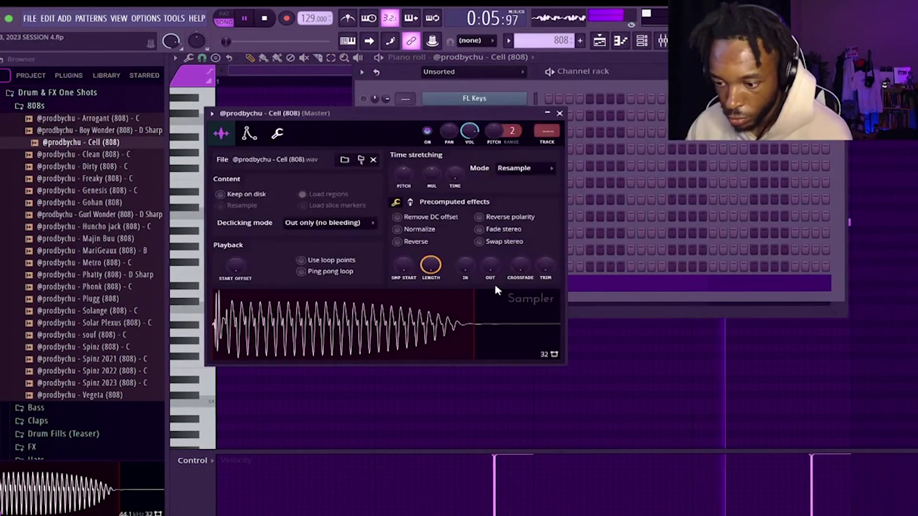
{"action": "left_click", "coordinate": [250, 134]}
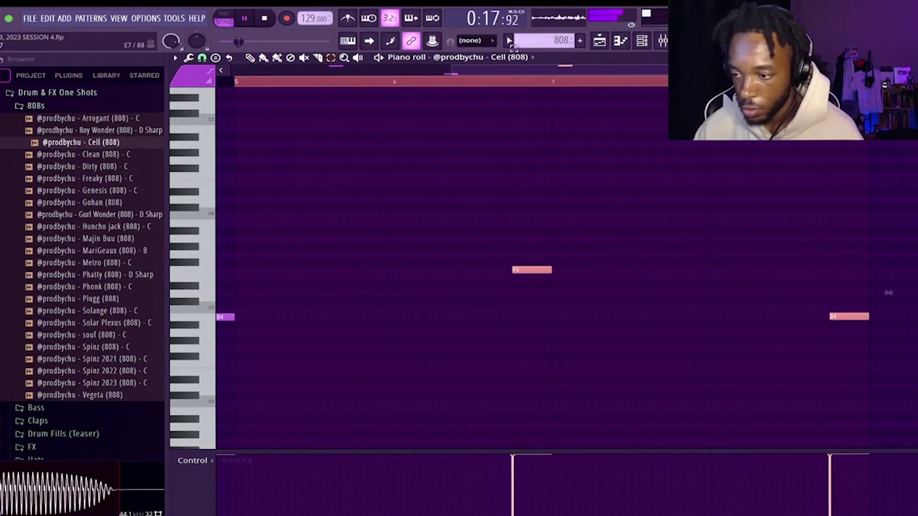
Repeat the 808 clip back to back on playlist Track 12 until it fills seven eight-bar blocks.
{"action": "key", "text": "Escape"}
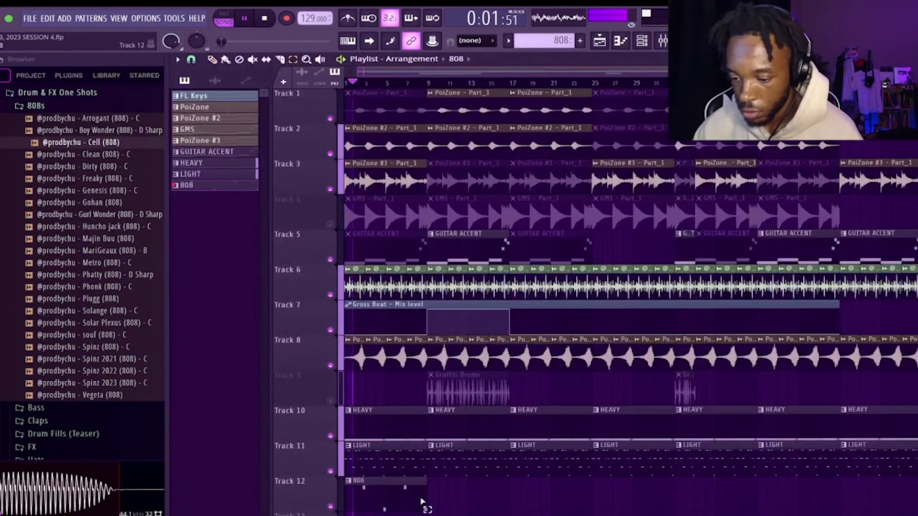
{"action": "key", "text": "ctrl+b"}
{"action": "key", "text": "ctrl+b"}
{"action": "key", "text": "ctrl+b"}
{"action": "key", "text": "ctrl+b"}
{"action": "key", "text": "ctrl+b"}
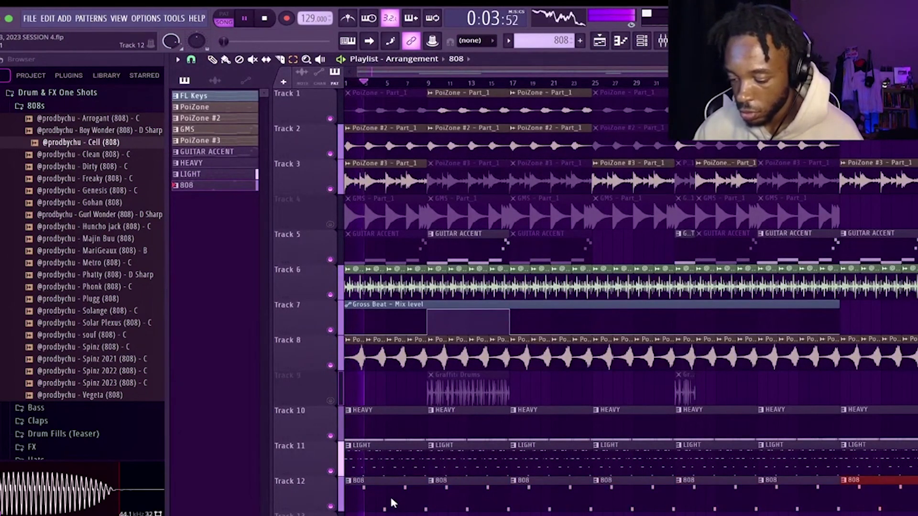
Inspect the Cell (808) channel's polyphony, cut group and root note settings.
{"action": "left_click", "coordinate": [642, 42]}
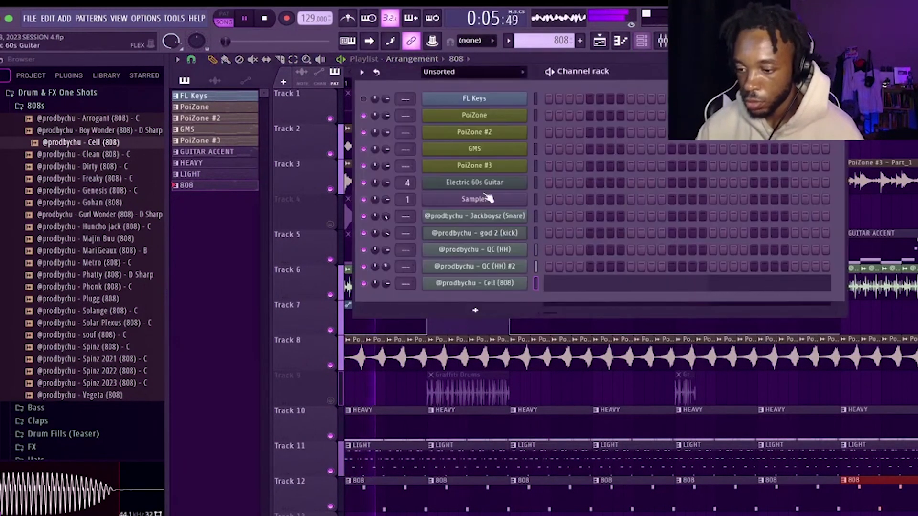
{"action": "left_click", "coordinate": [487, 283]}
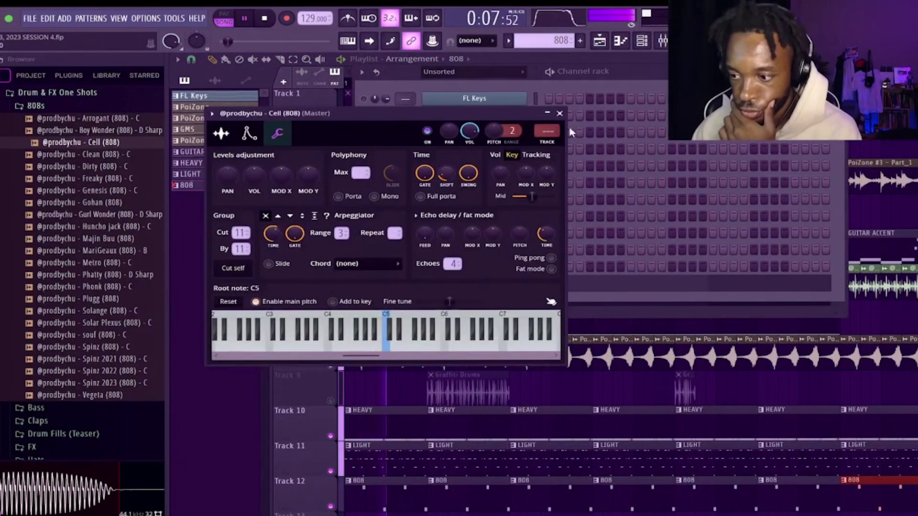
{"action": "key", "text": "space"}
Add a B5 slide note on beat 3 of bar 4 in the Cell 808 part and shorten it to one step.
{"action": "key", "text": "F7"}
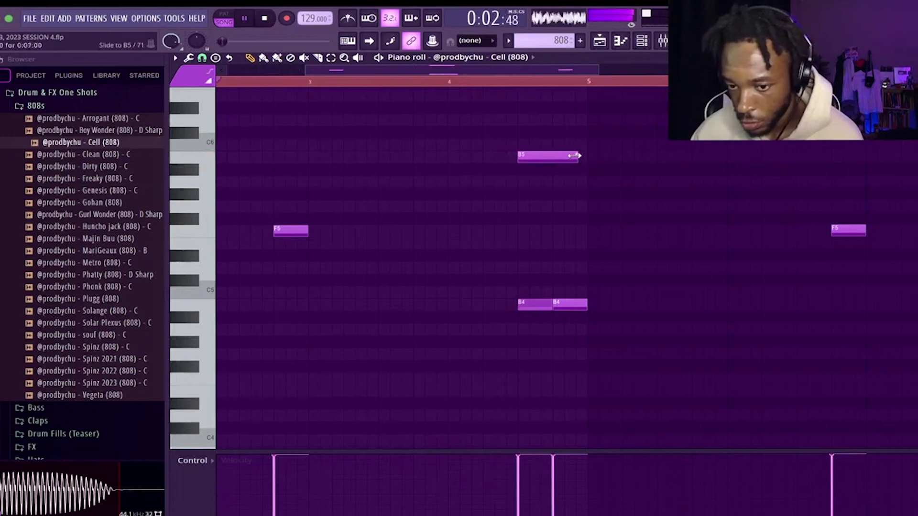
{"action": "left_click_drag", "start_coordinate": [573, 155], "coordinate": [552, 154]}
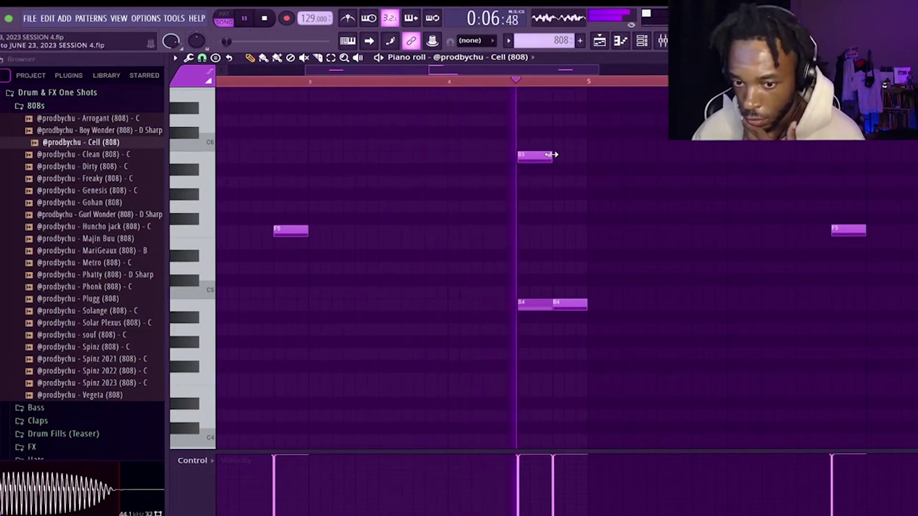
{"action": "key", "text": "space"}
{"action": "left_click_drag", "start_coordinate": [553, 154], "coordinate": [520, 159]}
{"action": "key", "text": "space"}
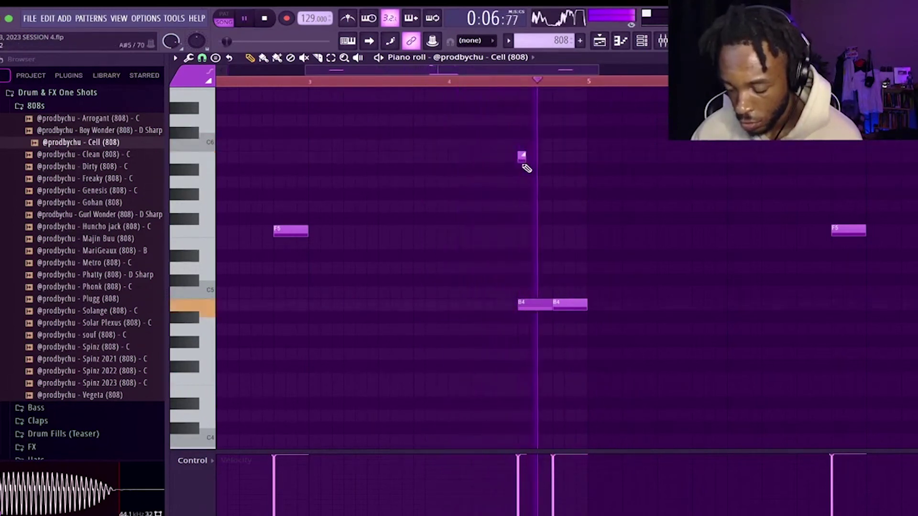
Load Spinz Variant 6 (808) from the 4TEEN drum kit as a new channel and increase its sample fade-out.
{"action": "scroll", "coordinate": [543, 196], "scroll_direction": "down", "scroll_amount": 2}
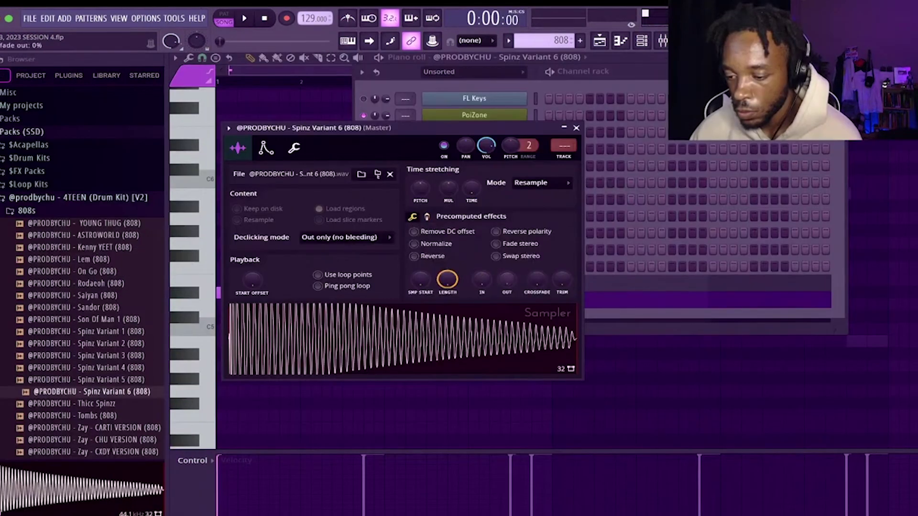
{"action": "left_click_drag", "start_coordinate": [507, 280], "coordinate": [513, 268]}
{"action": "key", "text": "space"}
{"action": "left_click", "coordinate": [575, 128]}
{"action": "key", "text": "space"}
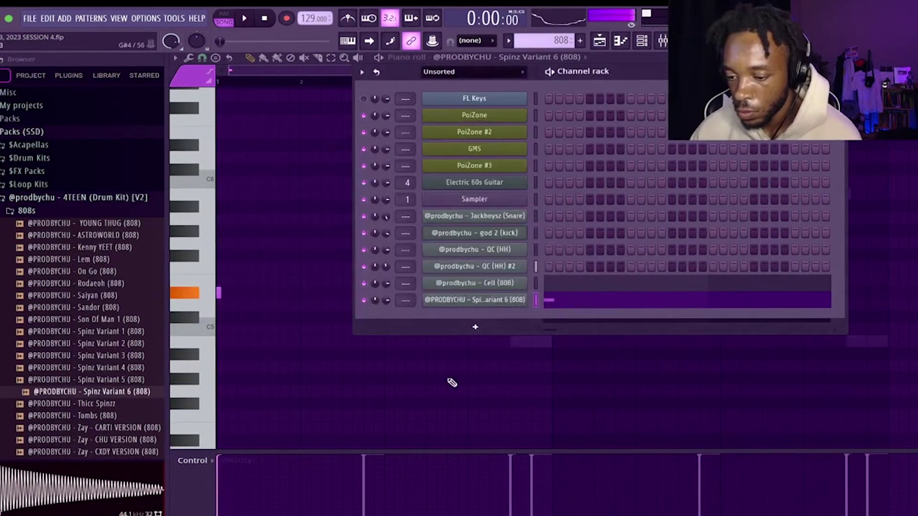
{"action": "key", "text": "F6"}
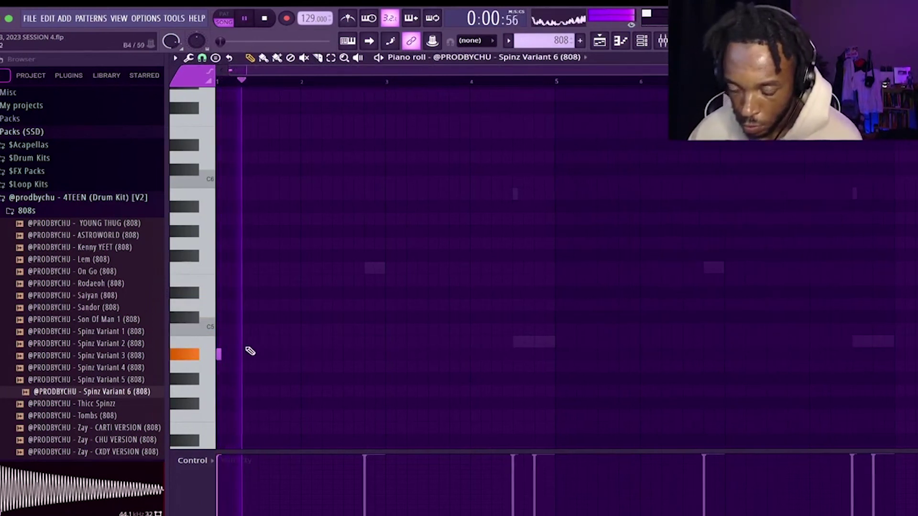
Place Spinz Variant 6 notes on A#5 in the second half of bar 2 and on B4 at beats 1 and 4 of bar 3.
{"action": "scroll", "coordinate": [248, 352], "scroll_direction": "up", "scroll_amount": 2, "text": "ctrl"}
{"action": "scroll", "coordinate": [250, 351], "scroll_direction": "down", "scroll_amount": 1}
{"action": "scroll", "coordinate": [250, 351], "scroll_direction": "up", "scroll_amount": 1}
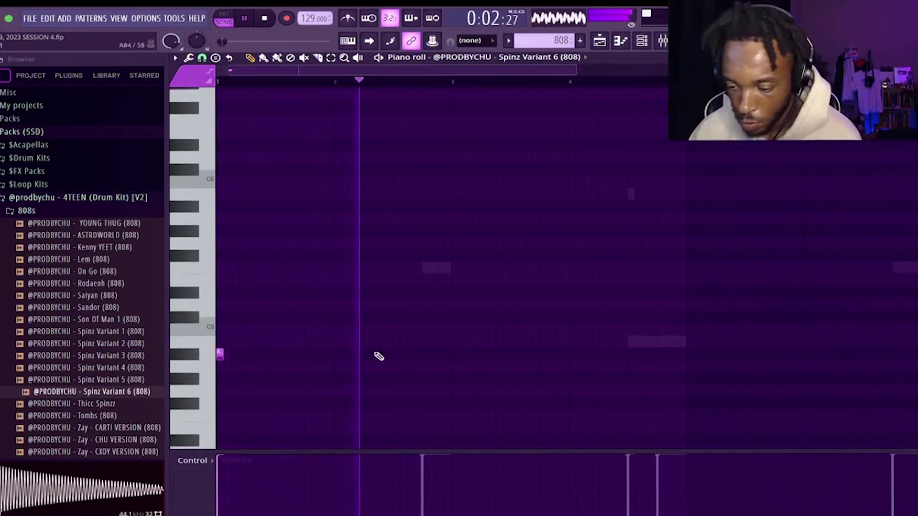
{"action": "scroll", "coordinate": [539, 117], "scroll_direction": "down", "scroll_amount": 6}
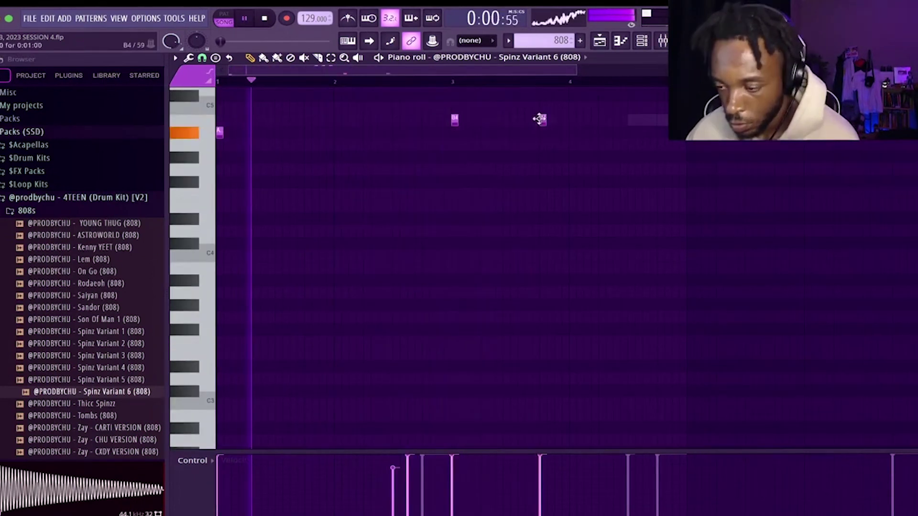
{"action": "scroll", "coordinate": [543, 123], "scroll_direction": "down", "scroll_amount": 1, "text": "ctrl"}
{"action": "scroll", "coordinate": [481, 140], "scroll_direction": "up", "scroll_amount": 3, "text": "ctrl"}
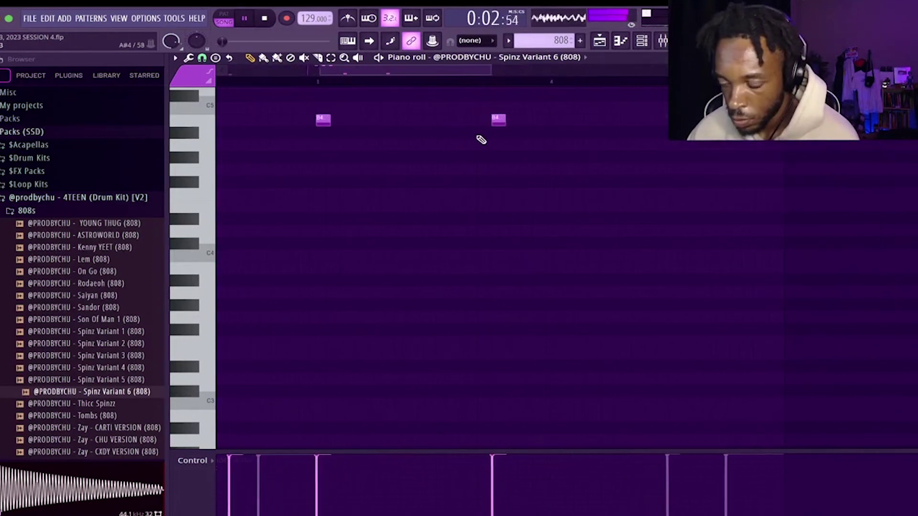
{"action": "scroll", "coordinate": [480, 148], "scroll_direction": "down", "scroll_amount": 1, "text": "ctrl"}
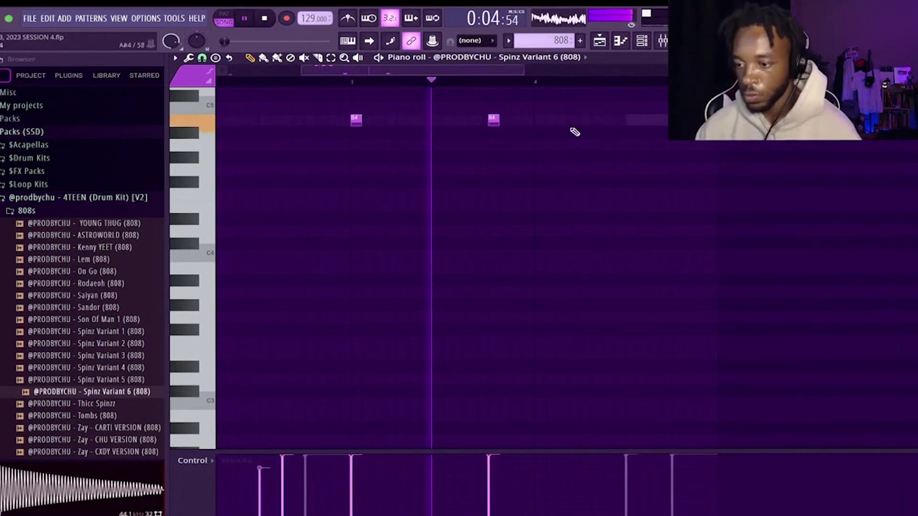
Add a Spinz 808 note on beat 2 of bar 4 and raise it one octave to B5.
{"action": "key", "text": "space"}
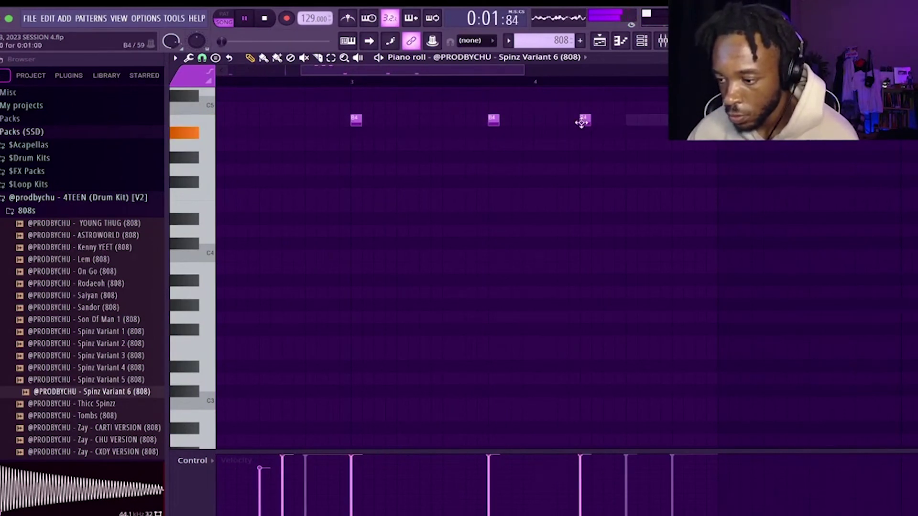
{"action": "key", "text": "space"}
{"action": "key", "text": "ctrl+Up"}
{"action": "scroll", "coordinate": [582, 123], "scroll_direction": "up", "scroll_amount": 4}
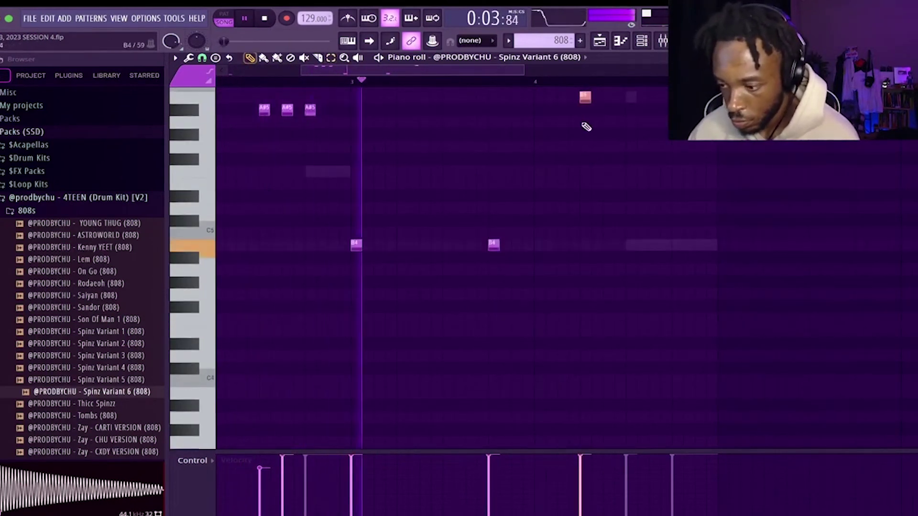
Add B4 notes half a beat and one beat after the B5 in bar 4, and repeat the Spinz 808 pattern over bars 5 to 8.
{"action": "left_click", "coordinate": [605, 245]}
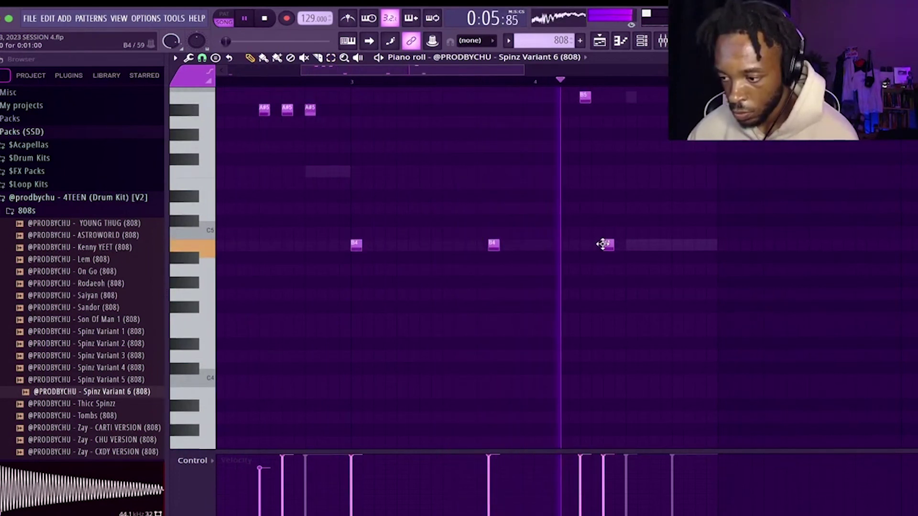
{"action": "scroll", "coordinate": [631, 246], "scroll_direction": "up", "scroll_amount": 2, "text": "ctrl"}
{"action": "left_click", "coordinate": [627, 244]}
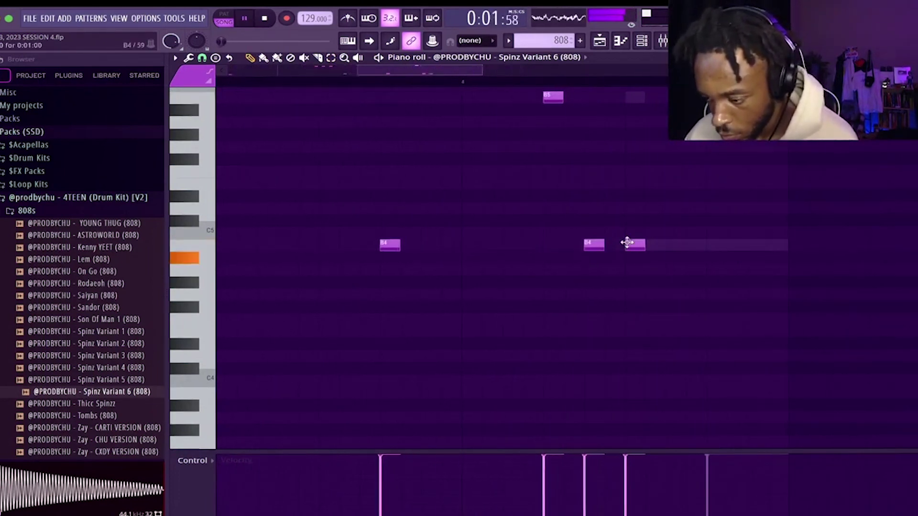
{"action": "scroll", "coordinate": [579, 188], "scroll_direction": "down", "scroll_amount": 3, "text": "ctrl"}
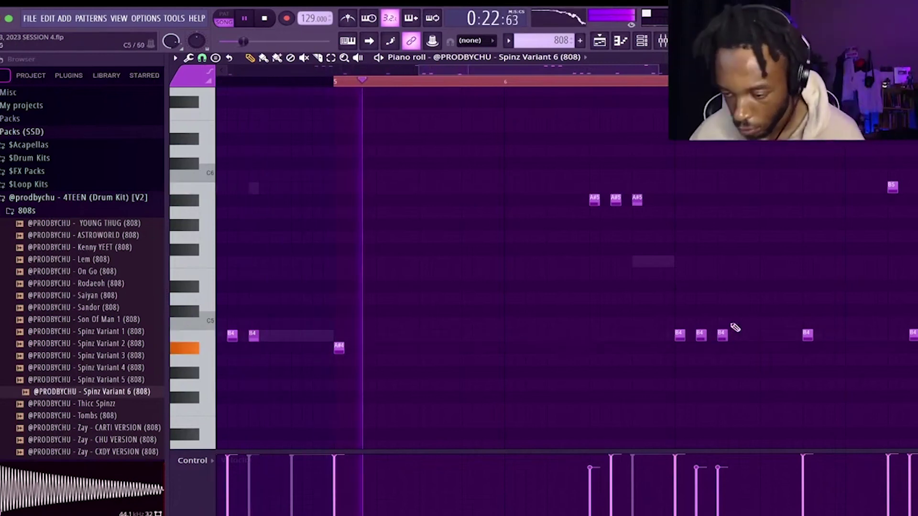
In the LIGHT pattern, move the Young Chop snare hit from the end of bar 1 to the second half of beat 1 in bar 4.
{"action": "key", "text": "F7"}
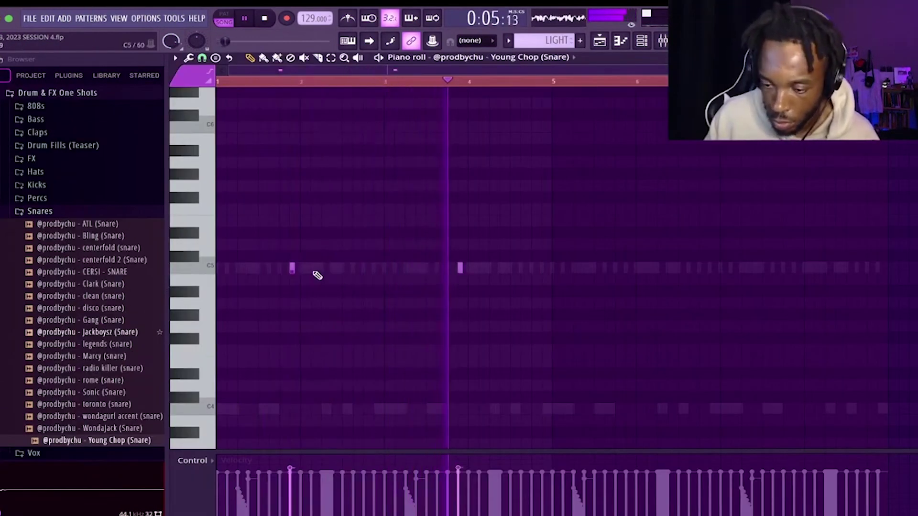
{"action": "left_click_drag", "start_coordinate": [292, 268], "coordinate": [480, 268]}
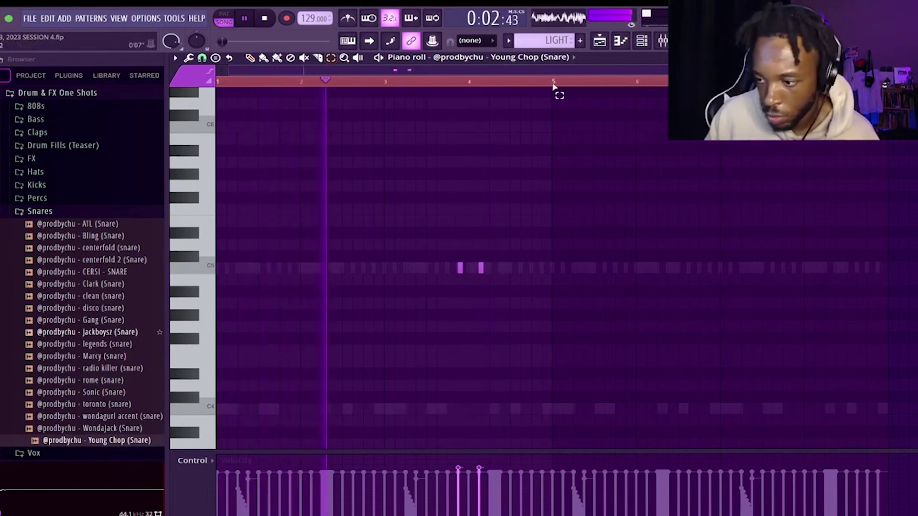
{"action": "left_click_drag", "start_coordinate": [553, 86], "coordinate": [553, 90]}
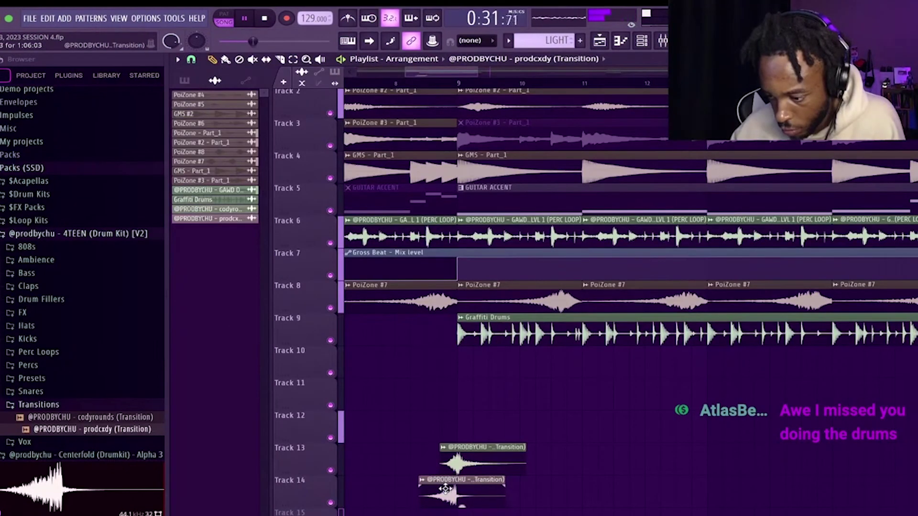
Lower the Jackboysz (Snare) level slightly in the mixer.
{"action": "scroll", "coordinate": [455, 455], "scroll_direction": "up", "scroll_amount": 1}
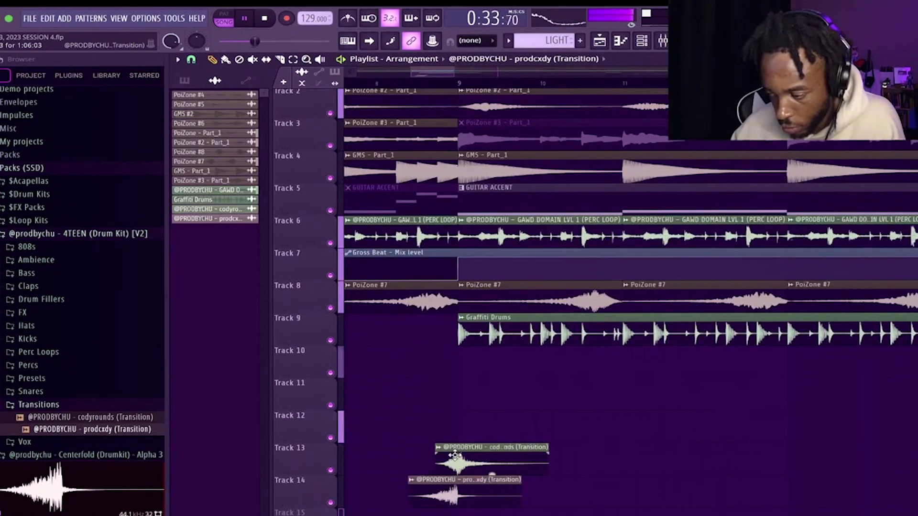
{"action": "scroll", "coordinate": [454, 455], "scroll_direction": "down", "scroll_amount": 4}
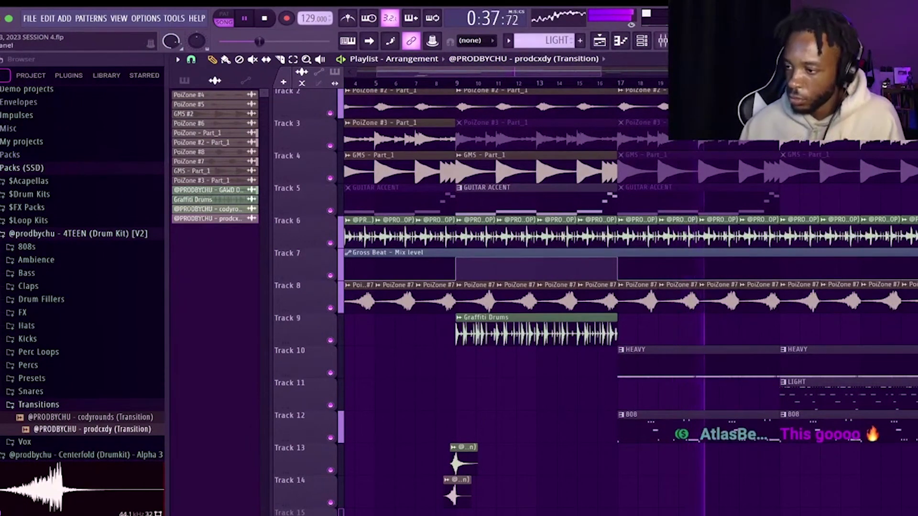
{"action": "key", "text": "F9"}
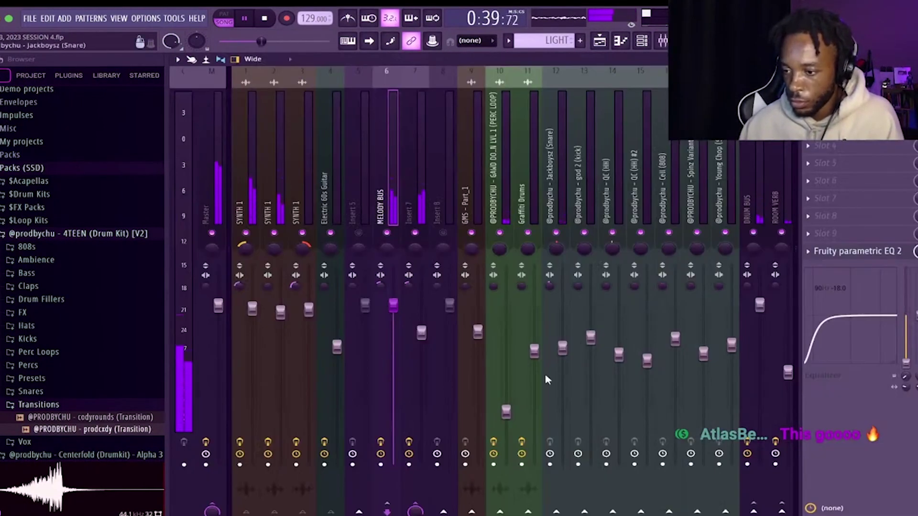
{"action": "left_click_drag", "start_coordinate": [562, 348], "coordinate": [562, 356]}
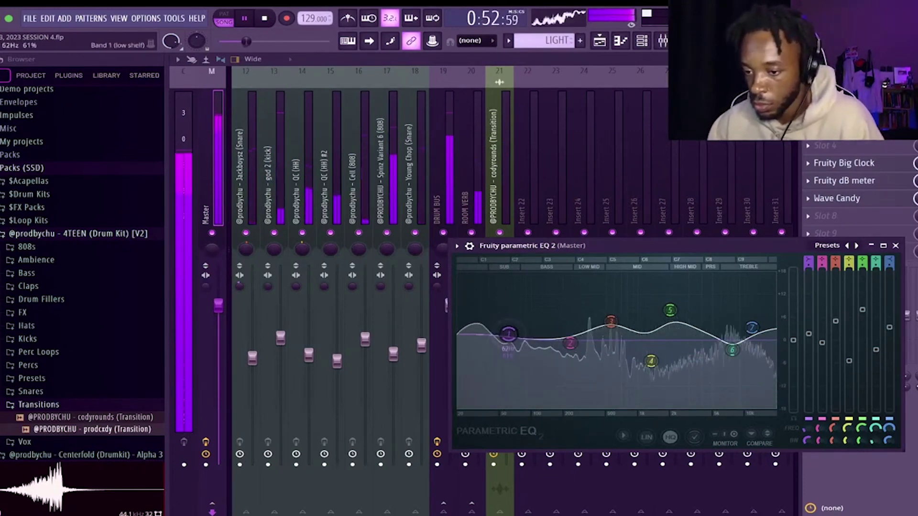
Adjust the low-shelf Band 1 in the Master track's Fruity parametric EQ 2 and close the equalizer.
{"action": "left_click_drag", "start_coordinate": [510, 334], "coordinate": [513, 338]}
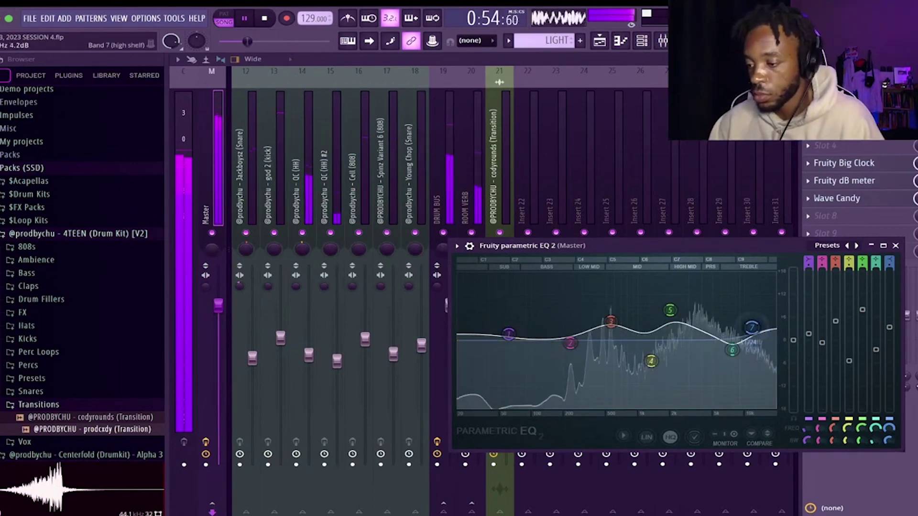
{"action": "left_click", "coordinate": [895, 245]}
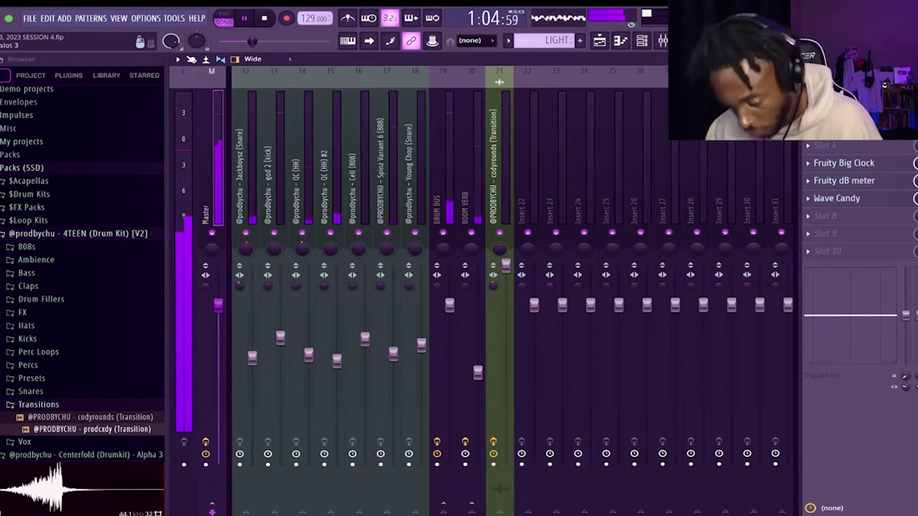
Save the project, and cancel the mixer preset save dialog for THE BASIC STACK.
{"action": "key", "text": "ctrl+s"}
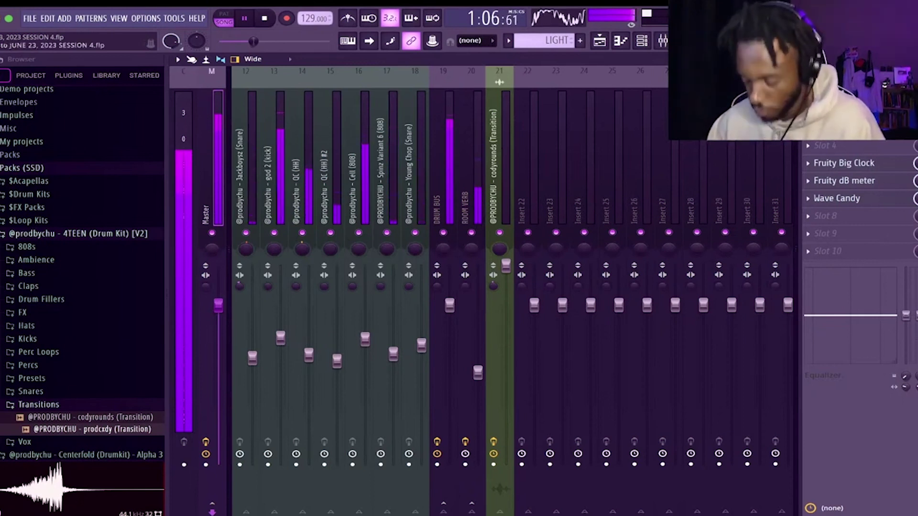
{"action": "key", "text": "space"}
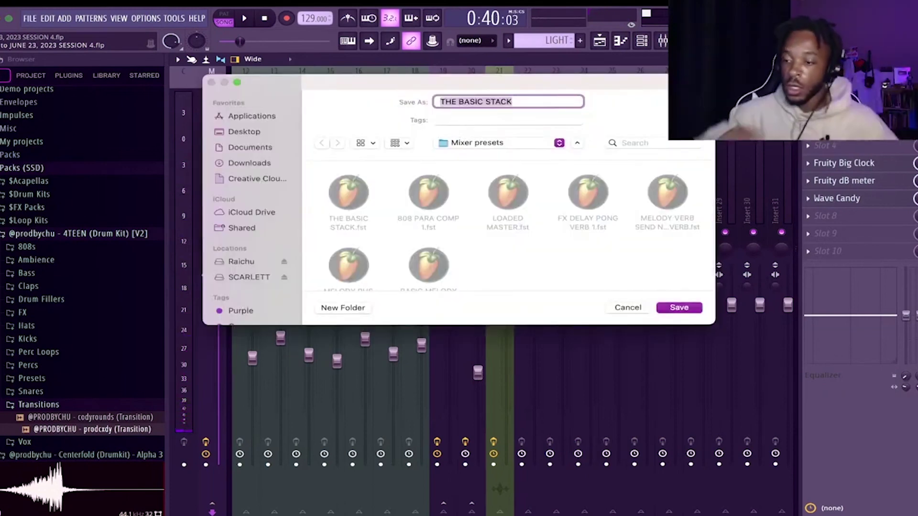
{"action": "left_click", "coordinate": [638, 307]}
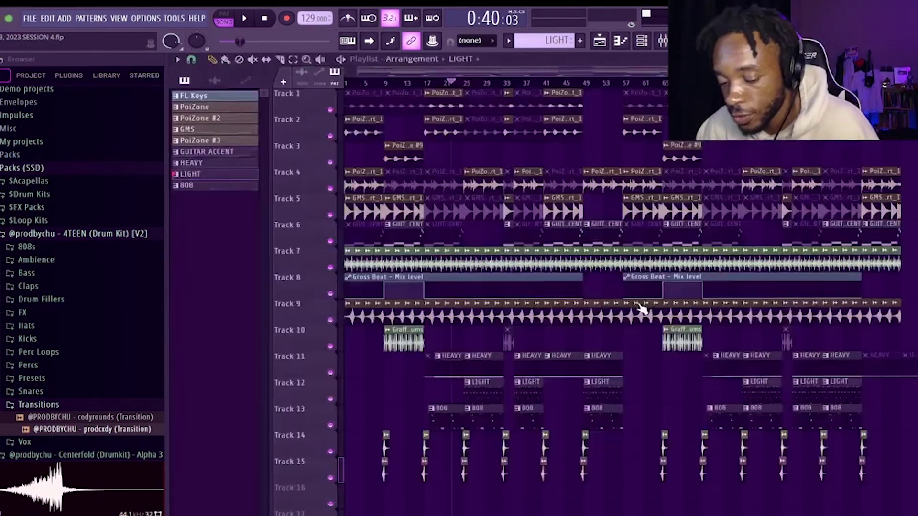